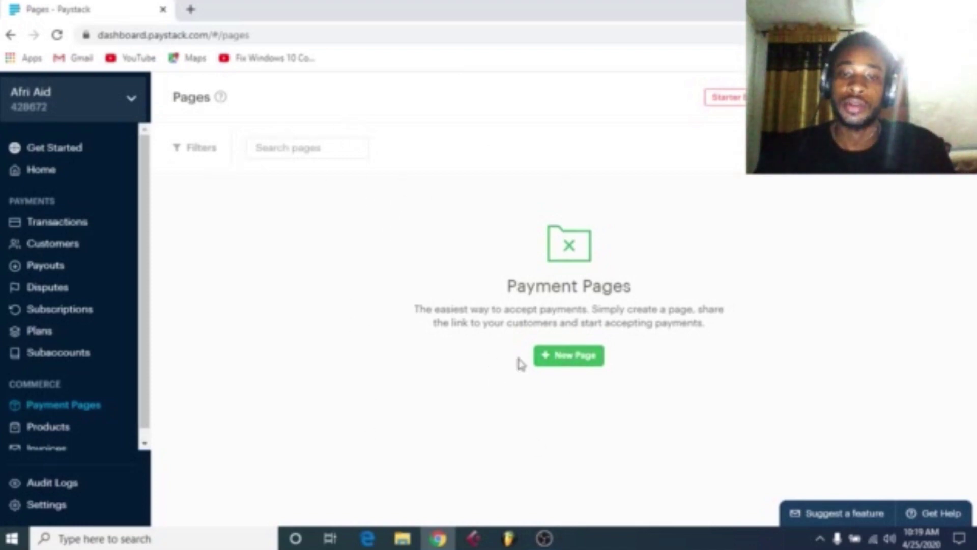
Begin creating a new payment page from the Payment Pages screen with + New Page
{"action": "left_click", "coordinate": [574, 362]}
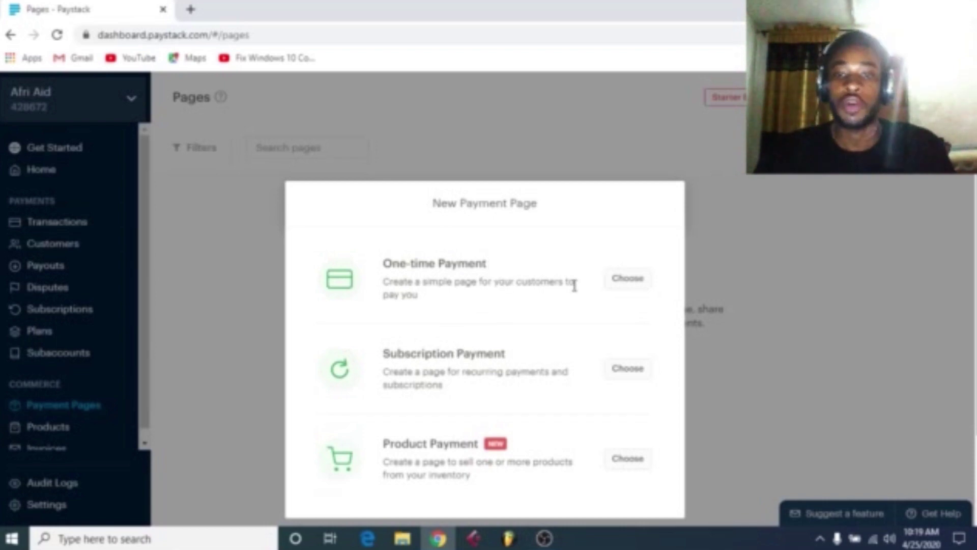
Choose One-time Payment as the new page's type
{"action": "left_click", "coordinate": [636, 283]}
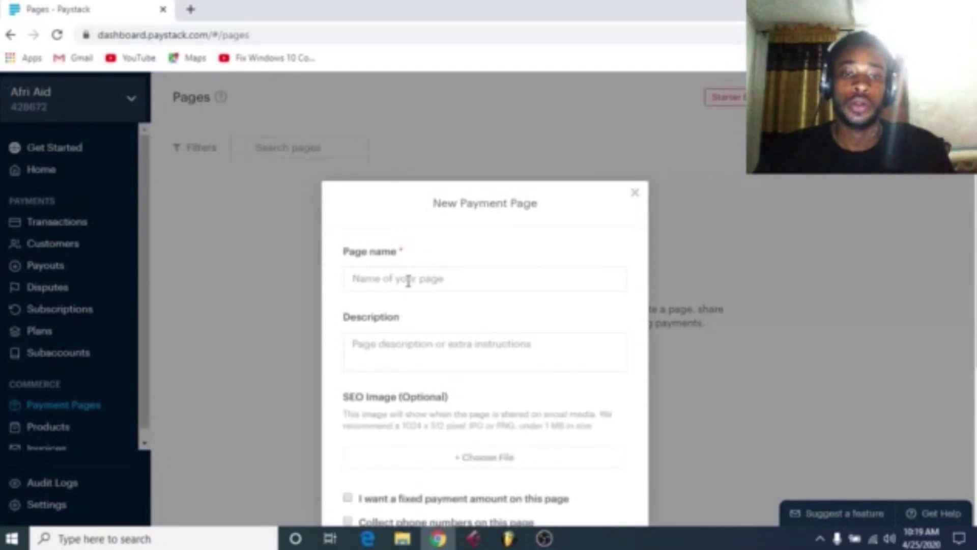
{"action": "left_click", "coordinate": [444, 267]}
Enter 'Diligence is the Mother of Goodluck' as the page name, fixing typos
{"action": "scroll", "coordinate": [443, 265], "scroll_direction": "down", "scroll_amount": 3}
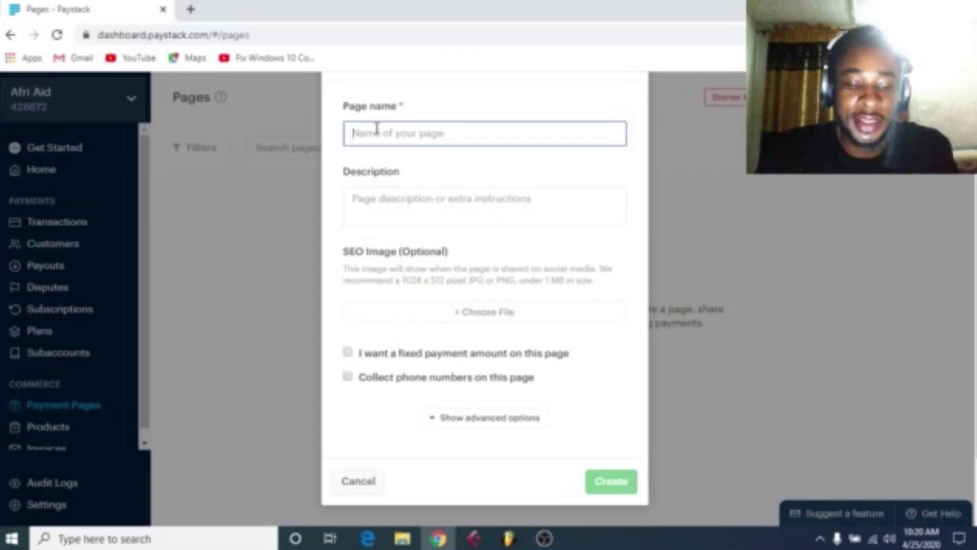
{"action": "type", "text": "d"}
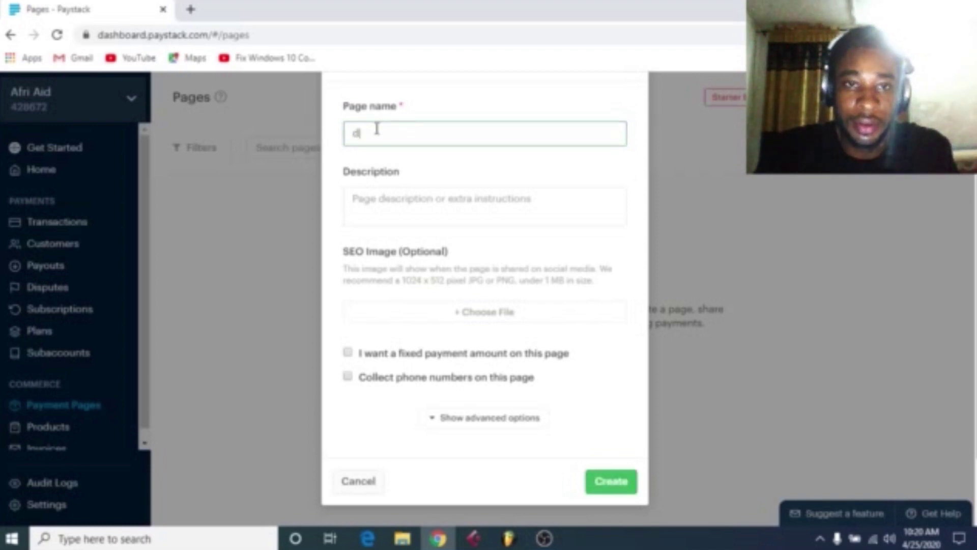
{"action": "key", "text": "BackSpace"}
{"action": "type", "text": "D"}
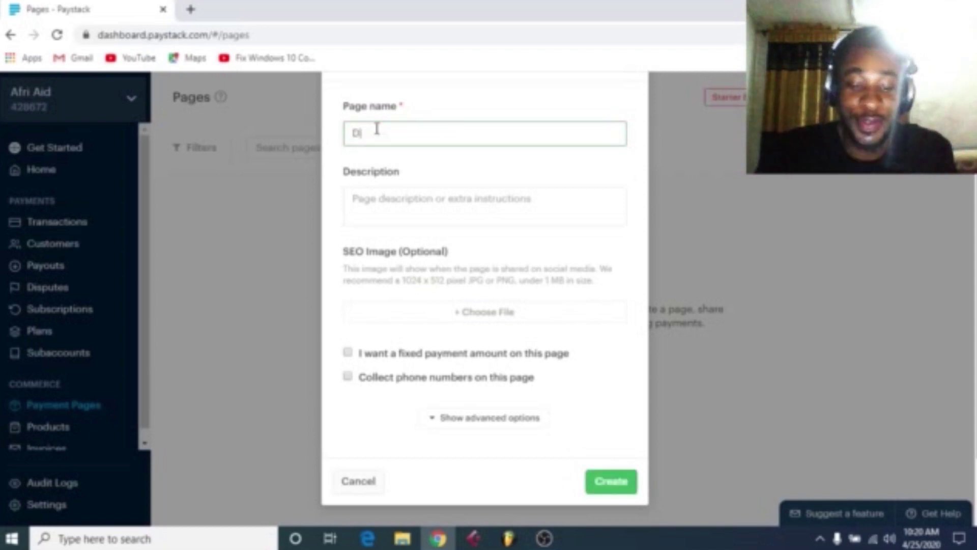
{"action": "type", "text": "il"}
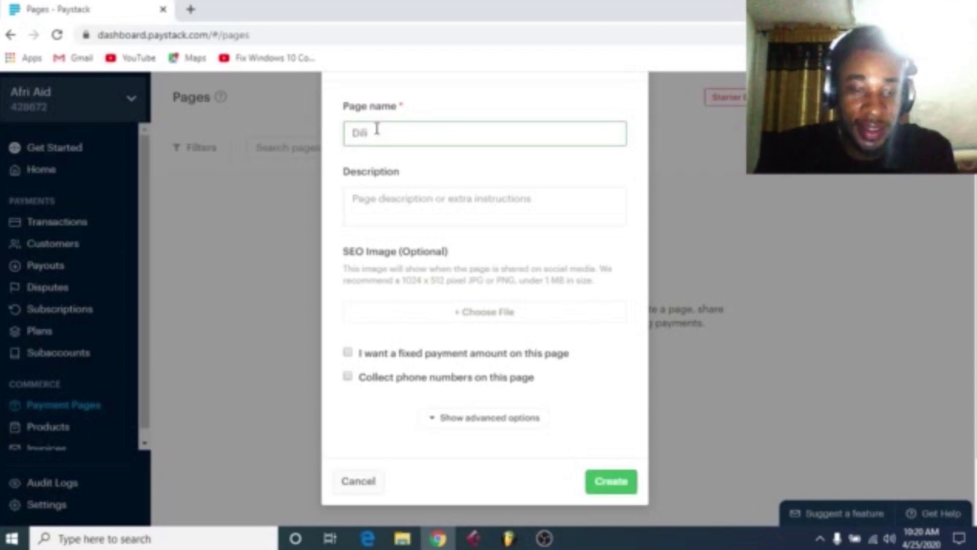
{"action": "type", "text": "ig"}
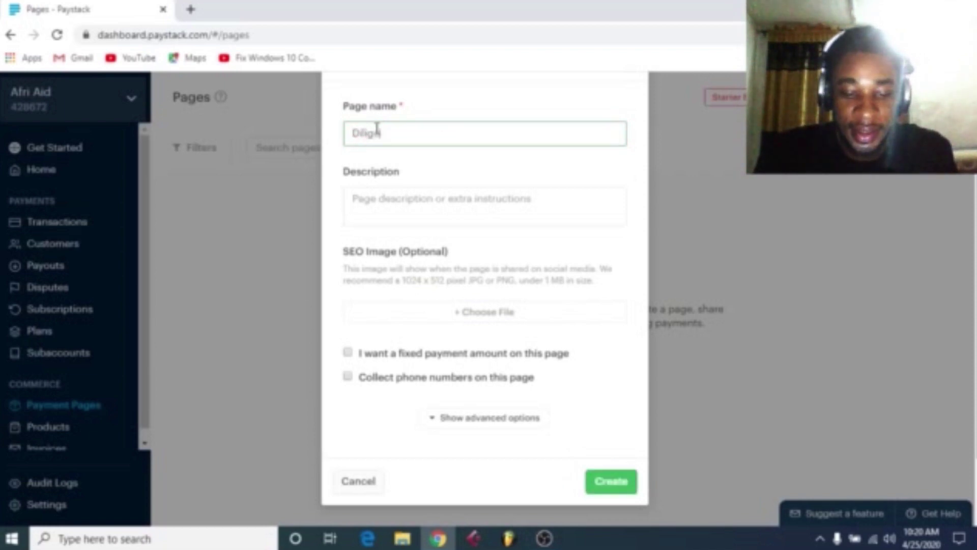
{"action": "type", "text": "enc"}
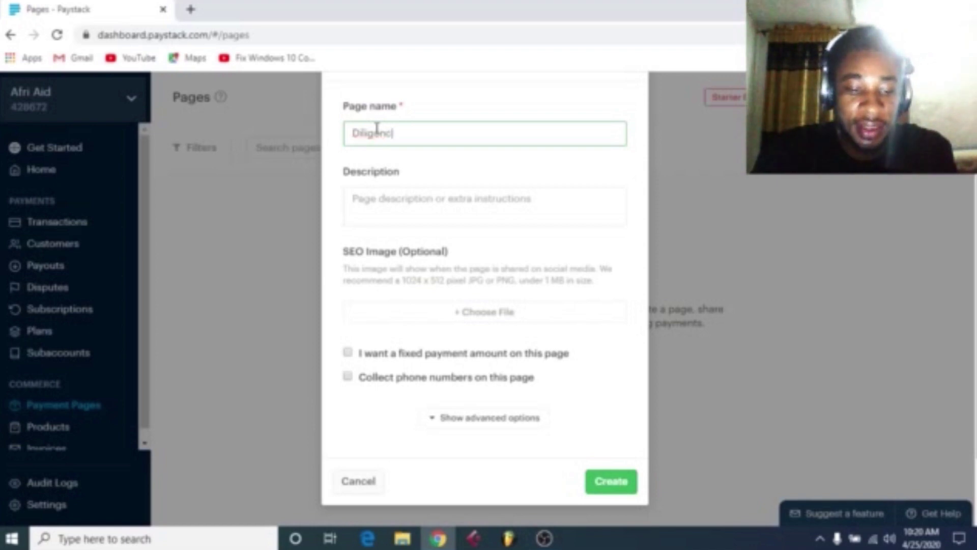
{"action": "type", "text": "e is "}
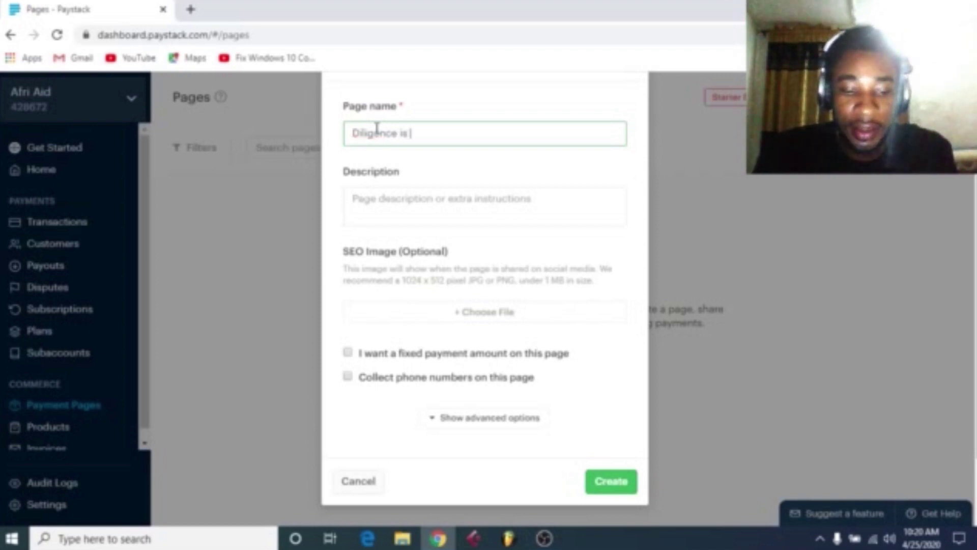
{"action": "type", "text": "the M"}
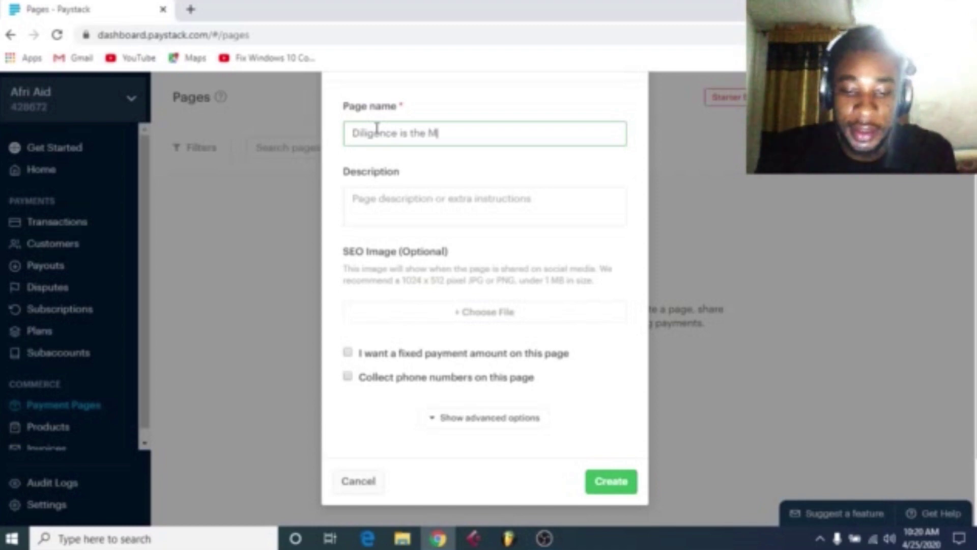
{"action": "type", "text": "OTH"}
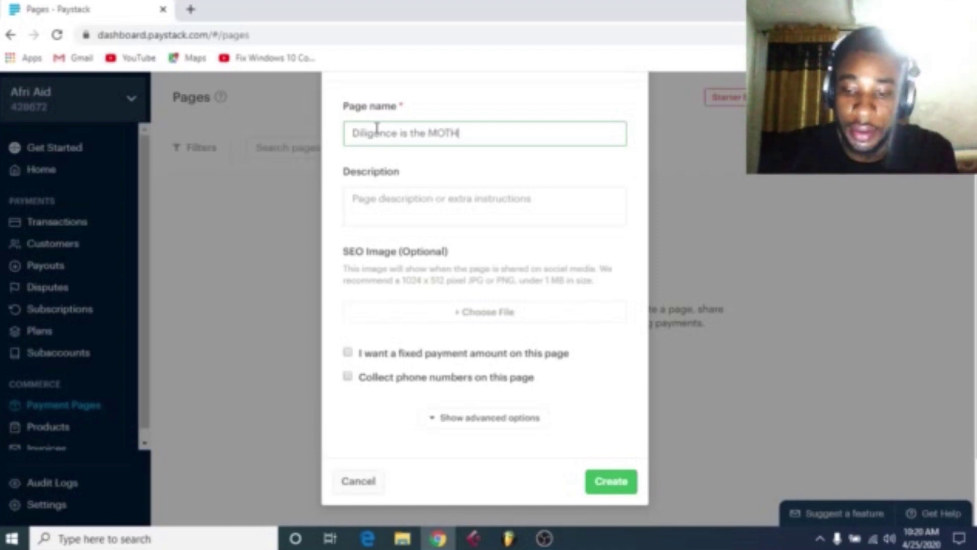
{"action": "key", "text": "BackSpace"}
{"action": "key", "text": "BackSpace"}
{"action": "key", "text": "BackSpace"}
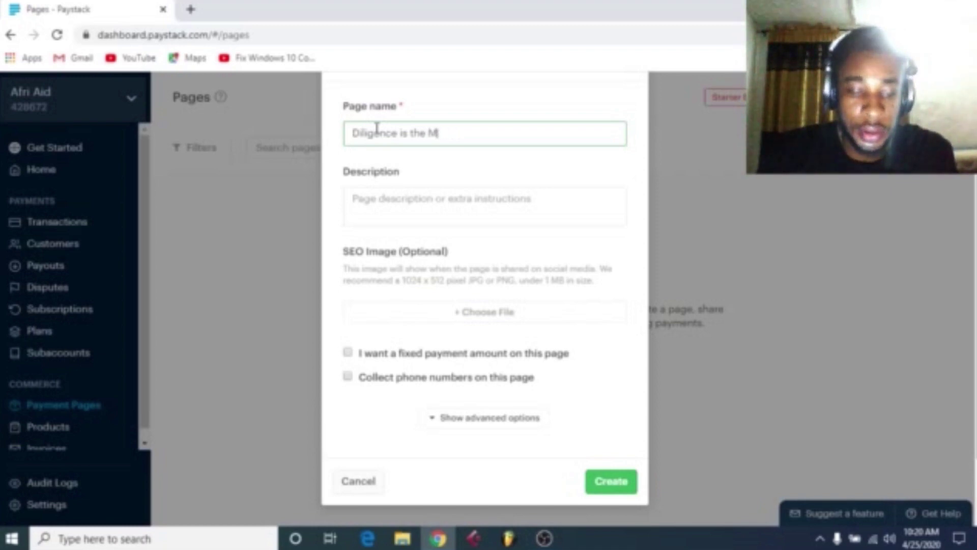
{"action": "type", "text": "other "}
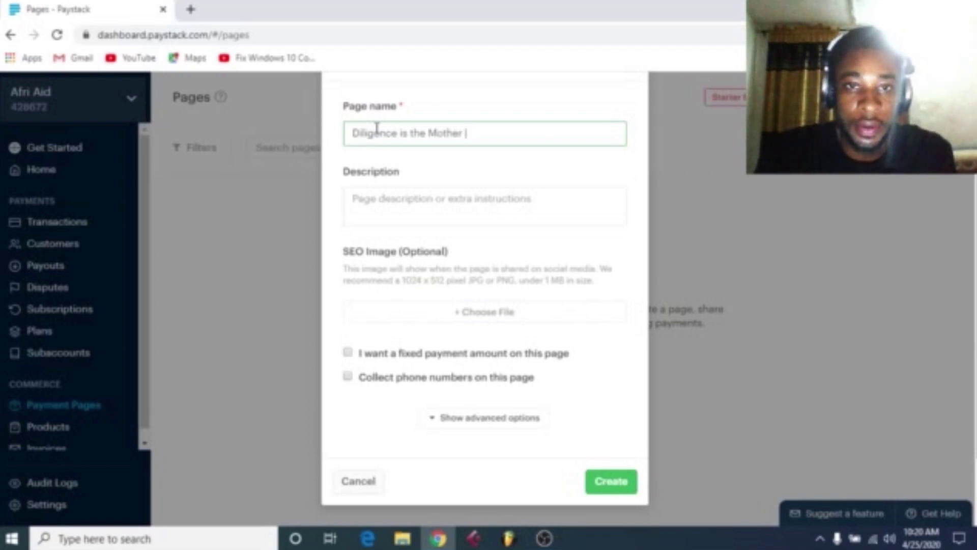
{"action": "type", "text": "of"}
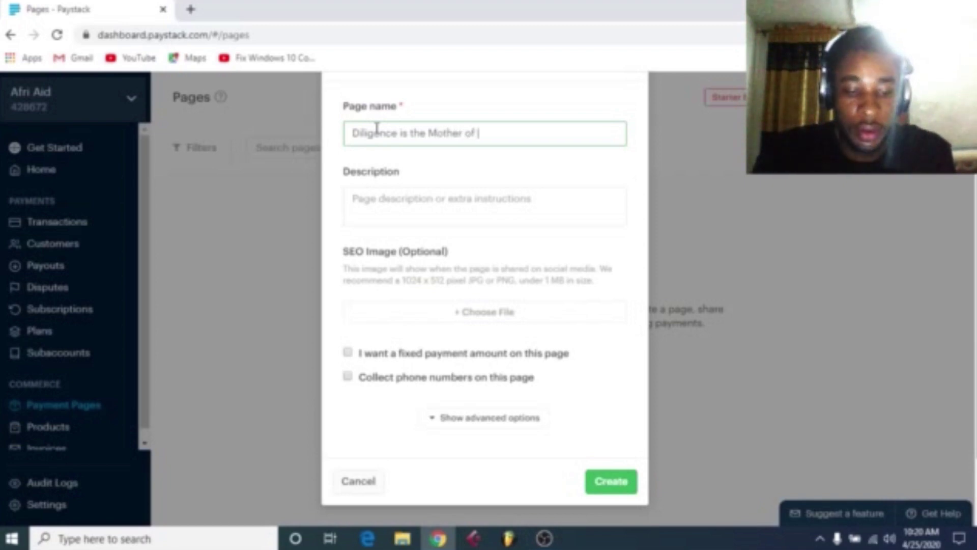
{"action": "type", "text": " Goo"}
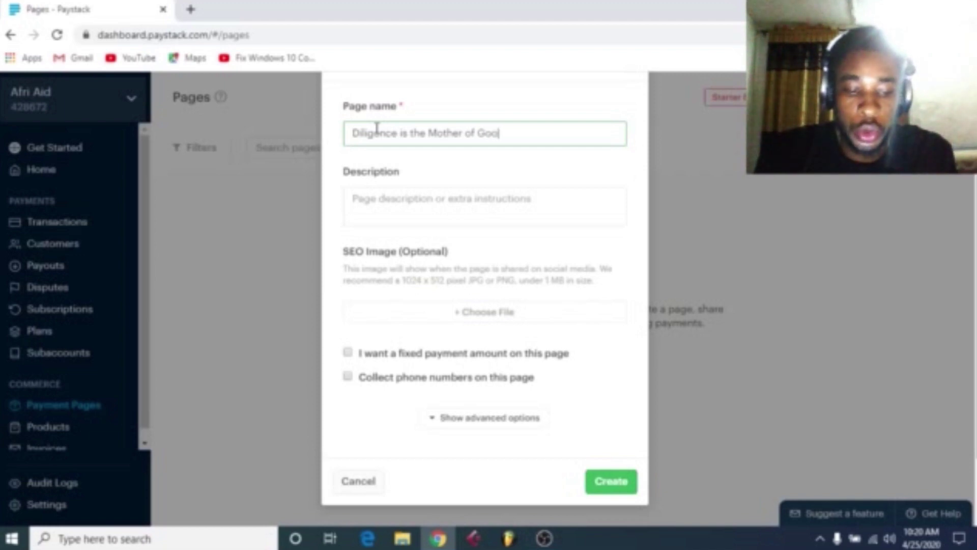
{"action": "type", "text": "dluck"}
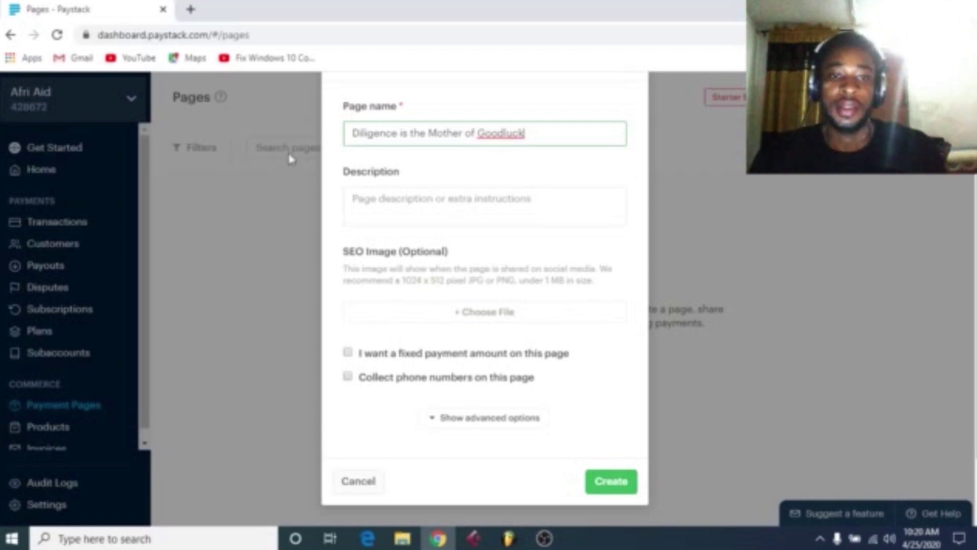
Fill the description with the page name plus the ebook's purpose: hard work and persistence
{"action": "left_click", "coordinate": [377, 195]}
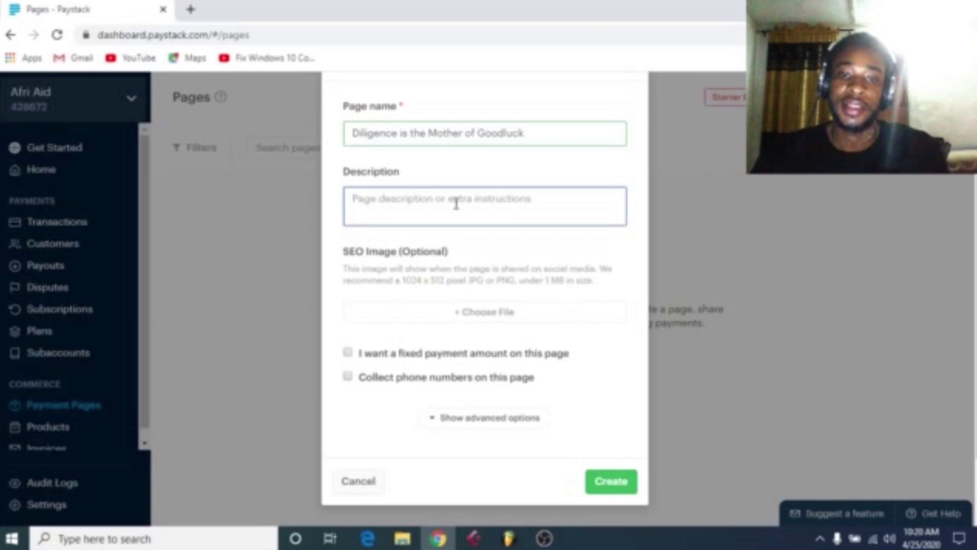
{"action": "left_click_drag", "start_coordinate": [536, 131], "coordinate": [346, 135]}
{"action": "key", "text": "ctrl+c"}
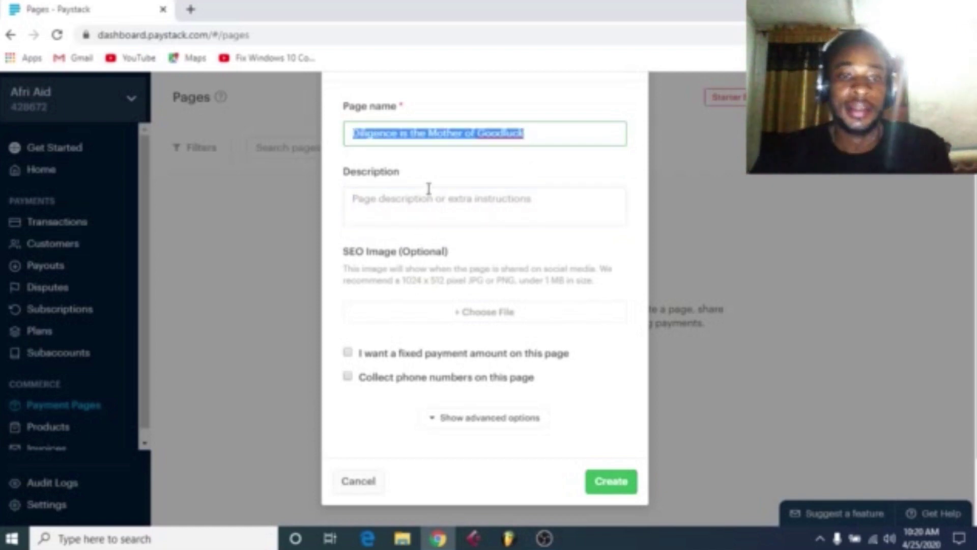
{"action": "left_click", "coordinate": [415, 213]}
{"action": "key", "text": "ctrl+v"}
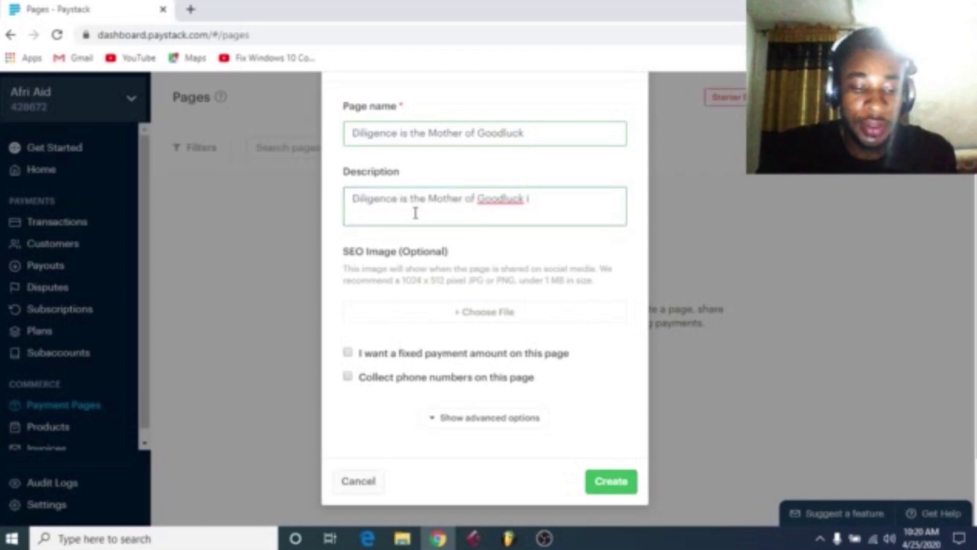
{"action": "type", "text": "is an "}
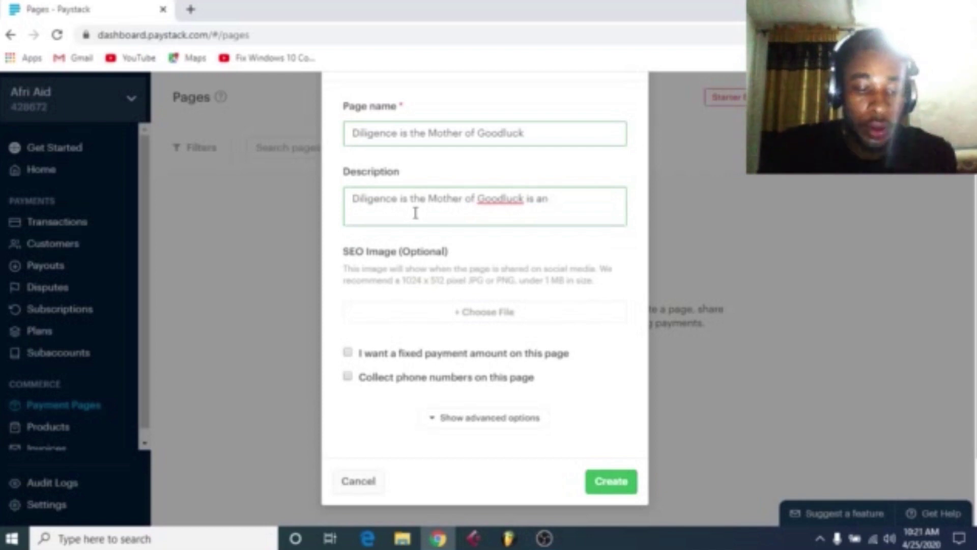
{"action": "type", "text": "e"}
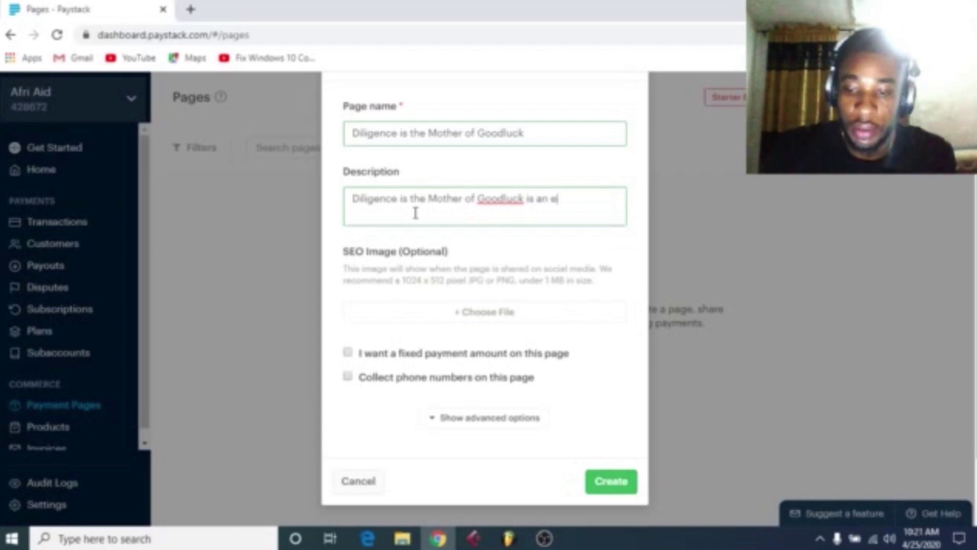
{"action": "type", "text": "book th"}
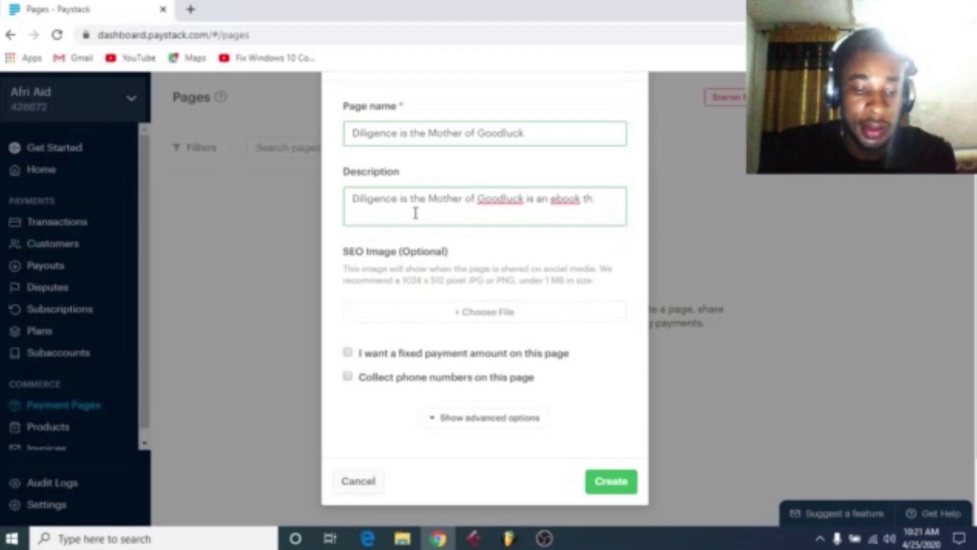
{"action": "type", "text": "at helps"}
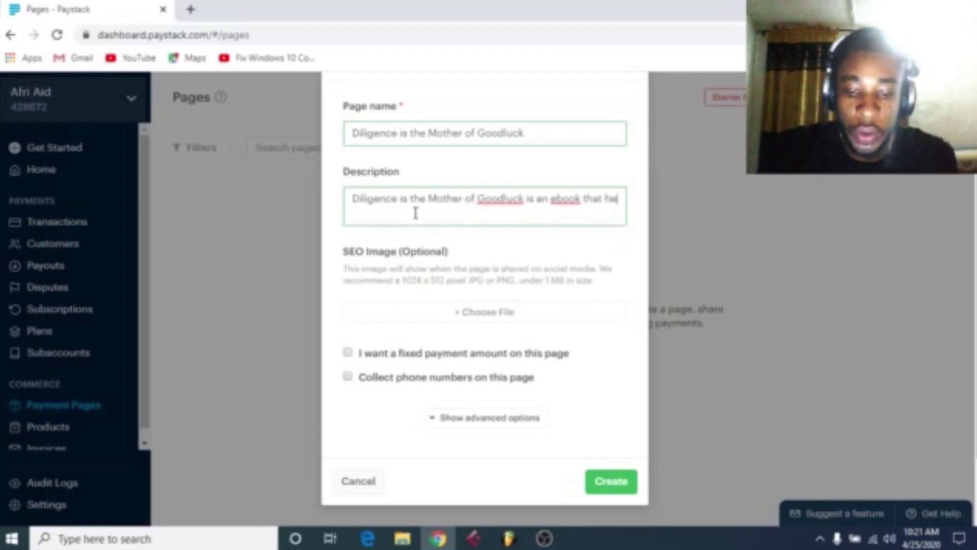
{"action": "type", "text": " the "}
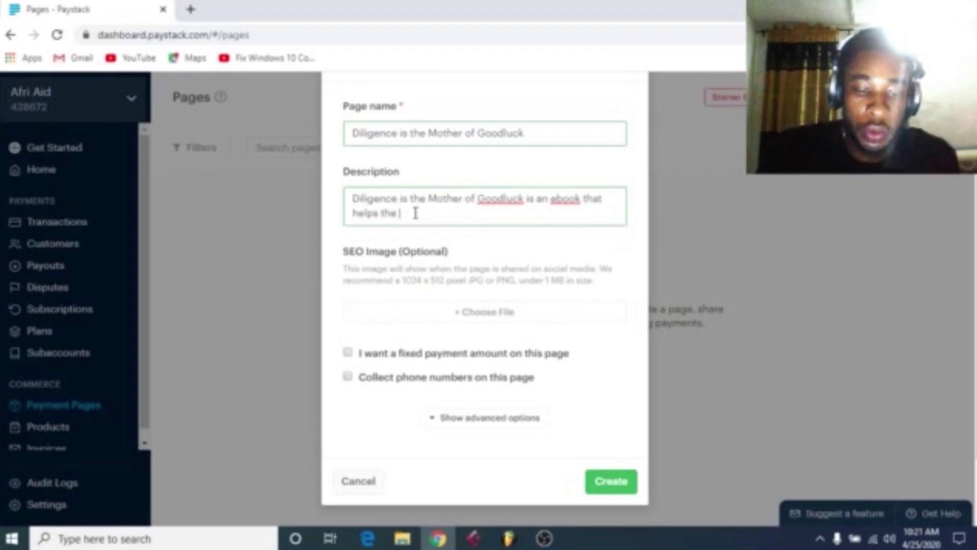
{"action": "type", "text": "youthn "}
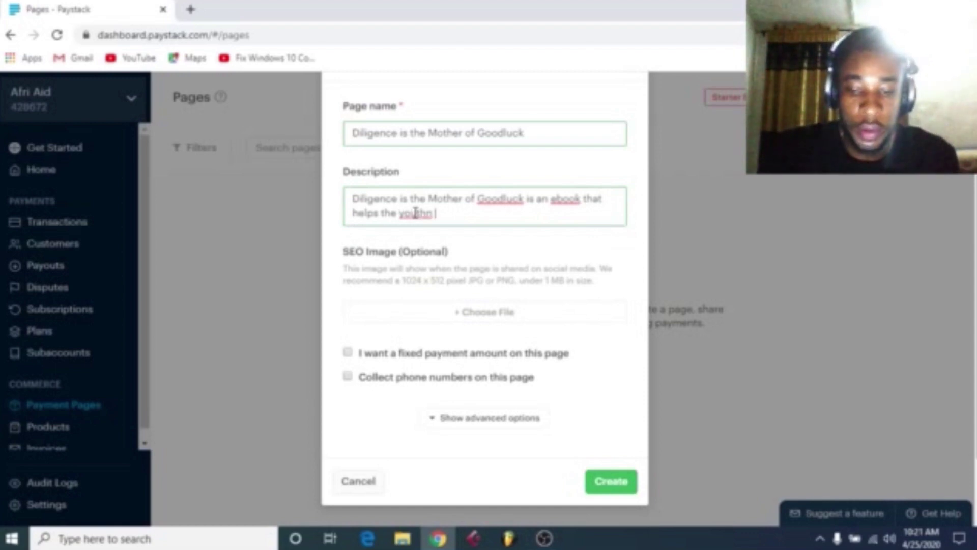
{"action": "key", "text": "BackSpace"}
{"action": "key", "text": "BackSpace"}
{"action": "type", "text": " to"}
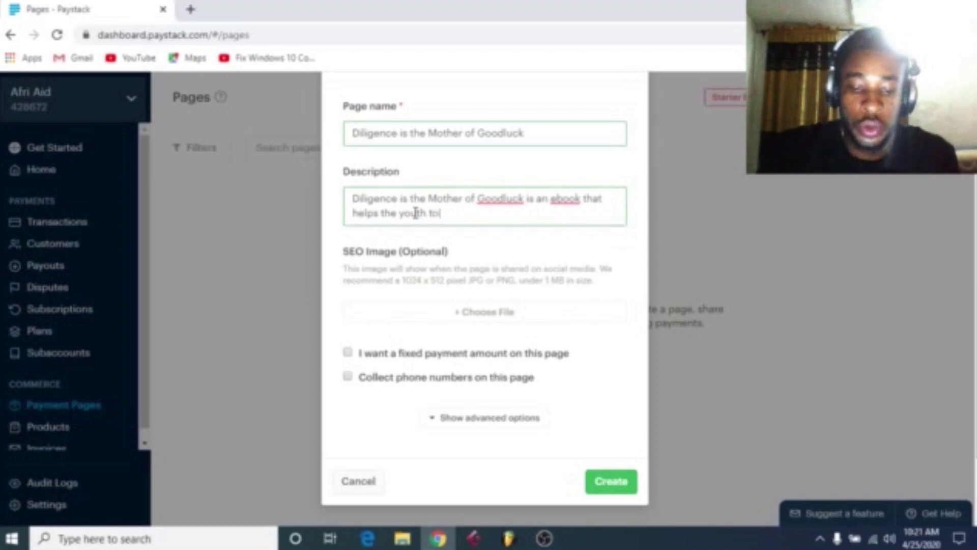
{"action": "type", "text": " know"}
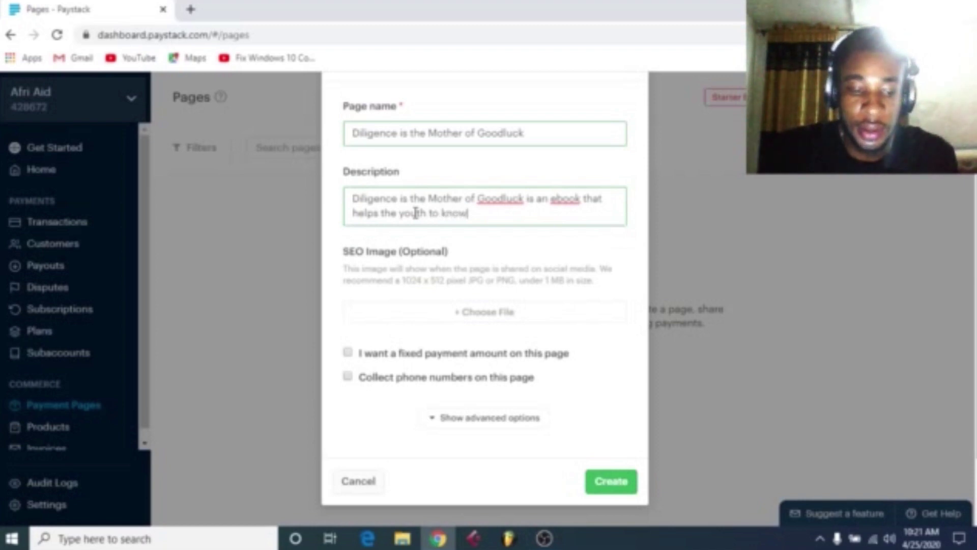
{"action": "type", "text": " the "}
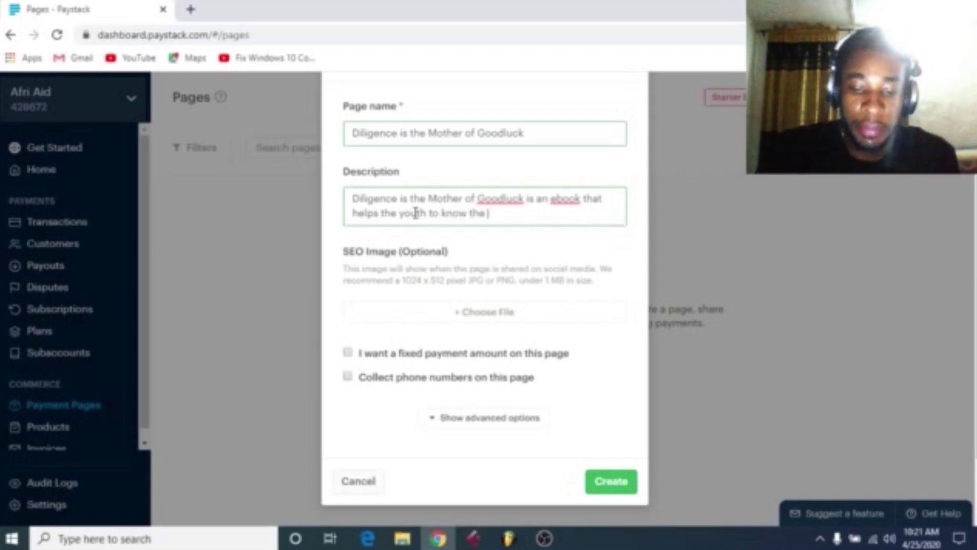
{"action": "type", "text": "import"}
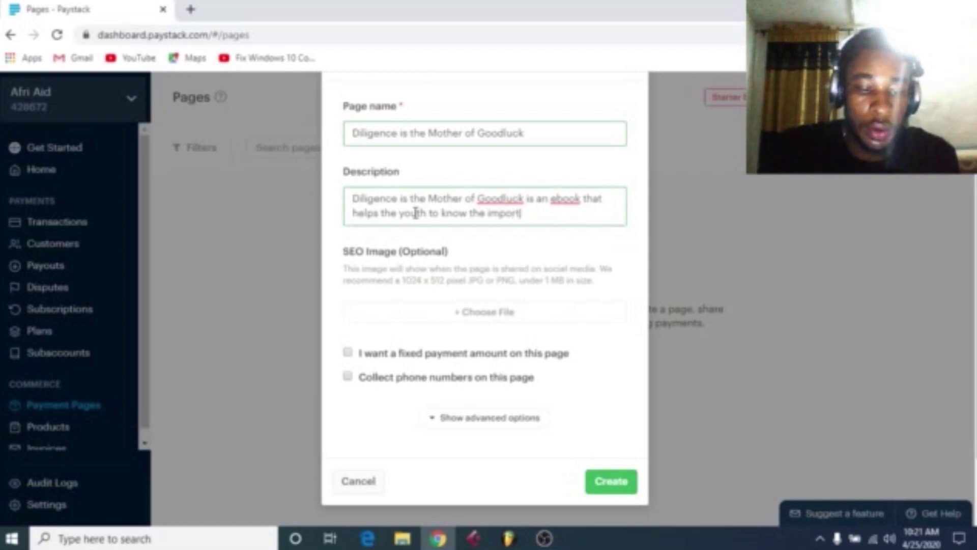
{"action": "type", "text": "ance"}
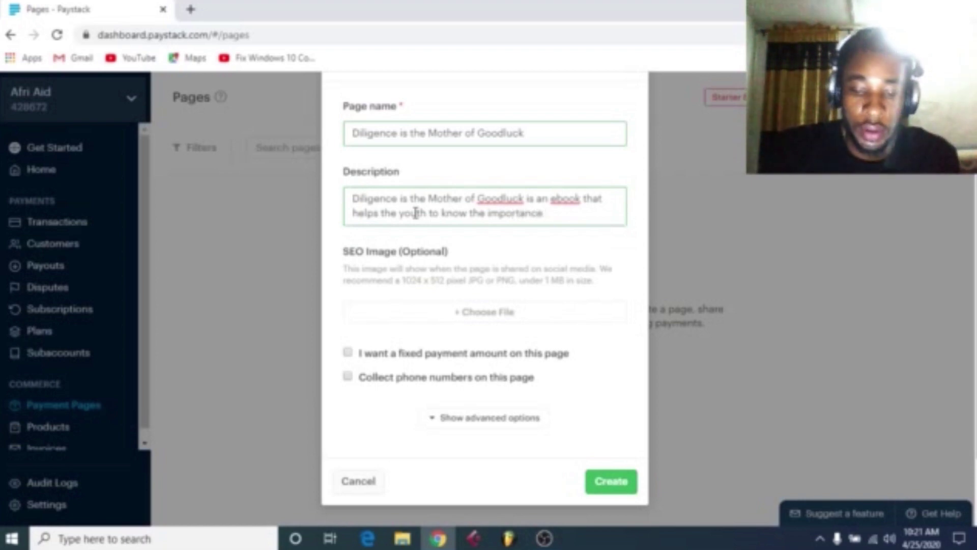
{"action": "type", "text": " of ha"}
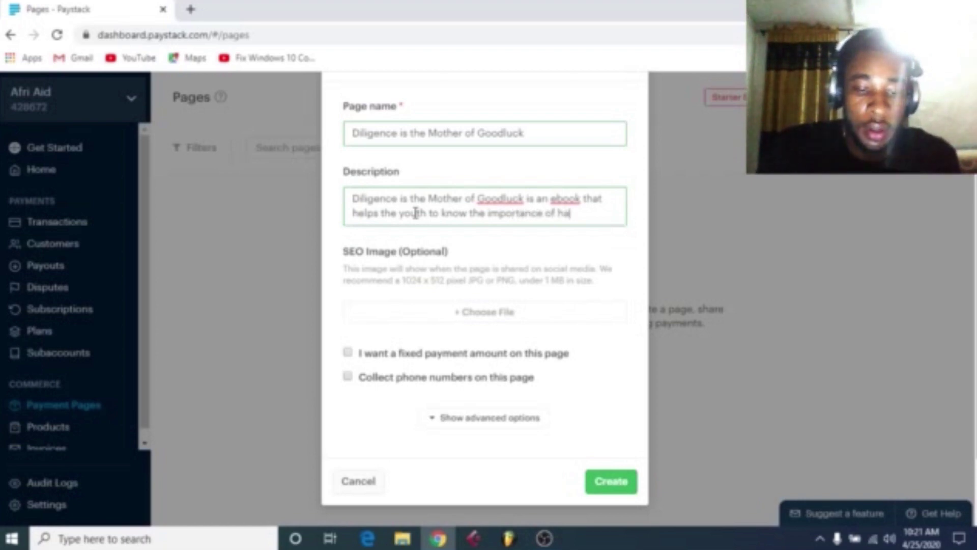
{"action": "type", "text": "rdwork "}
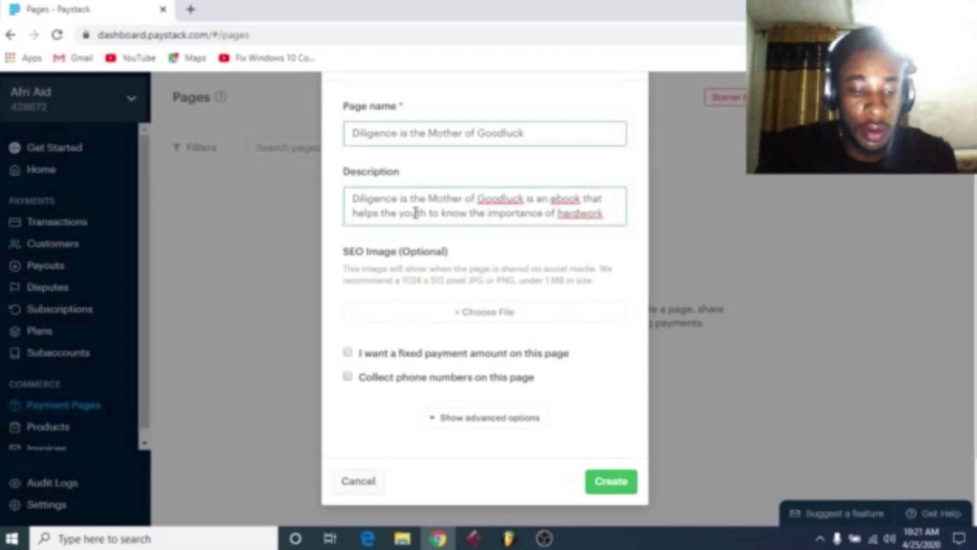
{"action": "type", "text": "and p"}
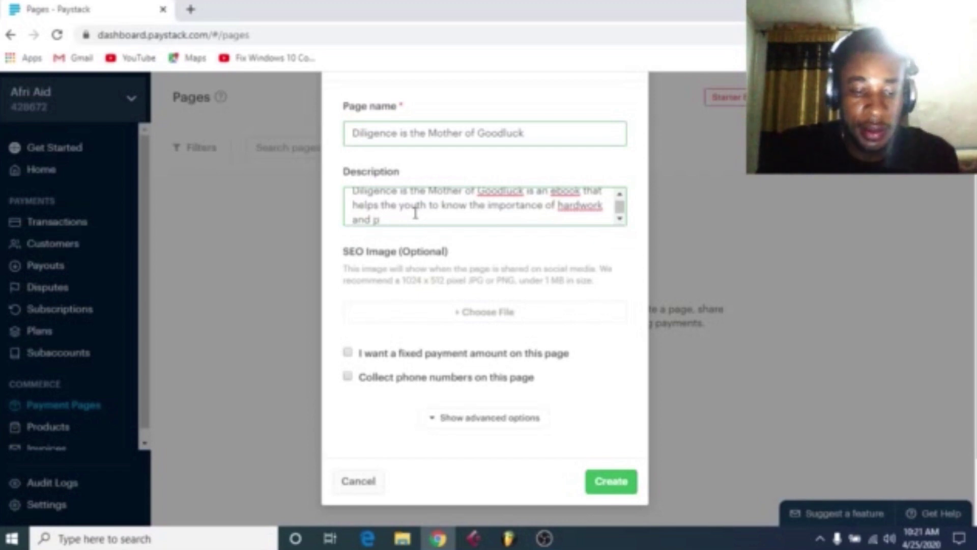
{"action": "type", "text": "ersis"}
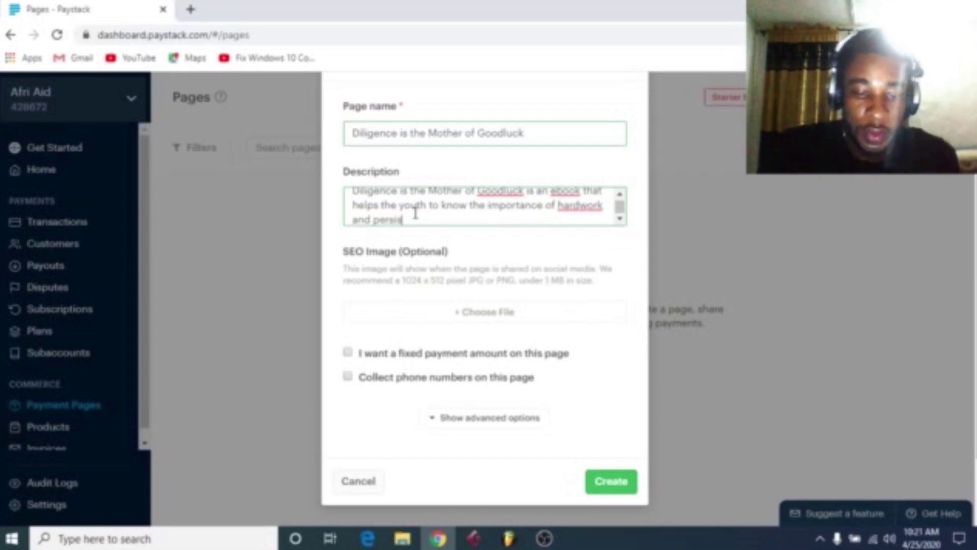
{"action": "type", "text": "tence"}
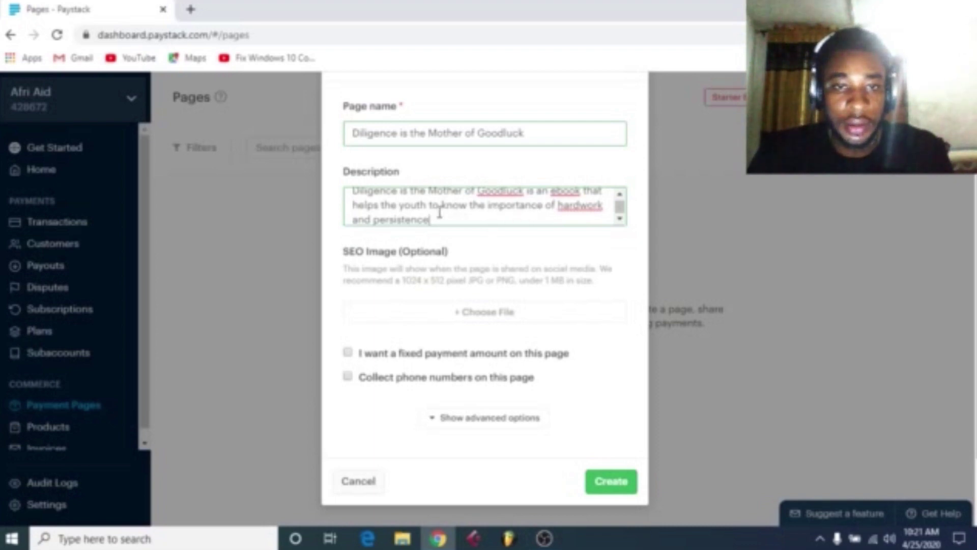
Correct 'hardwork' to 'hard work' and 'Goodluck' to 'Good luck' in the description
{"action": "double_click", "coordinate": [589, 209]}
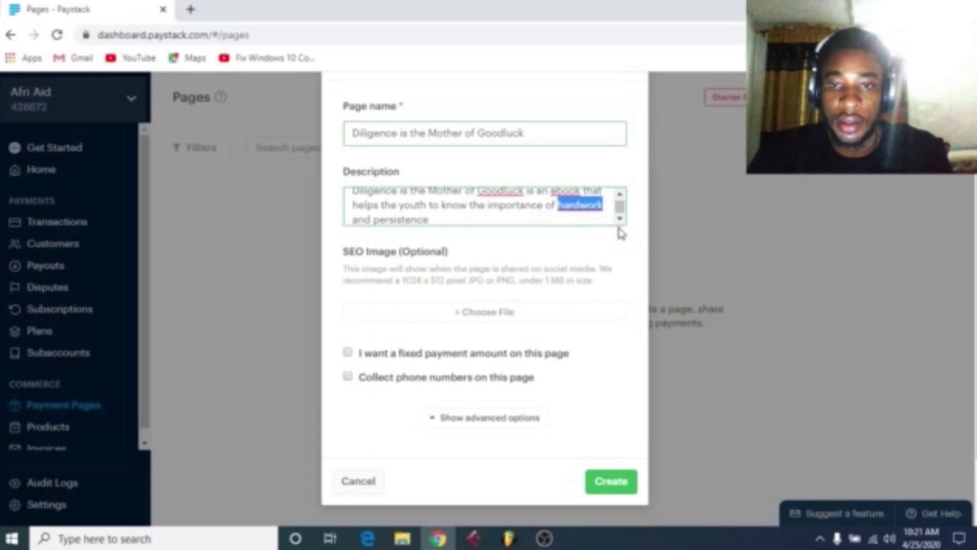
{"action": "type", "text": "hard work"}
{"action": "double_click", "coordinate": [509, 193]}
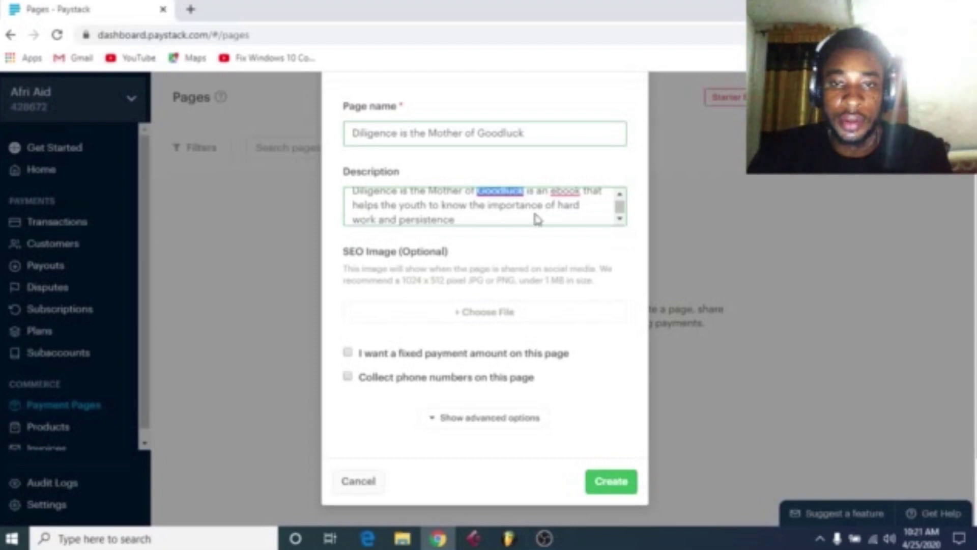
{"action": "type", "text": "Good luck"}
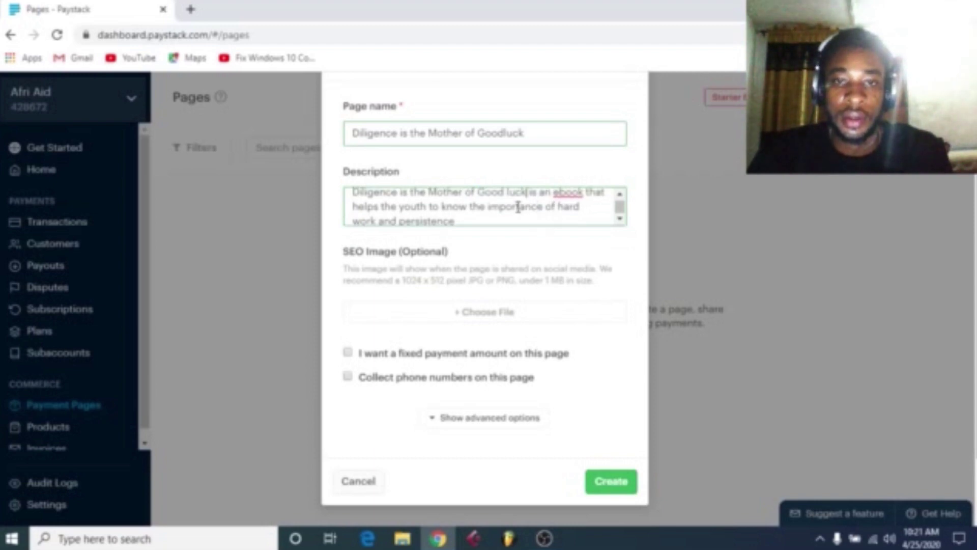
{"action": "scroll", "coordinate": [531, 205], "scroll_direction": "up", "scroll_amount": 1}
{"action": "scroll", "coordinate": [469, 251], "scroll_direction": "down", "scroll_amount": 2}
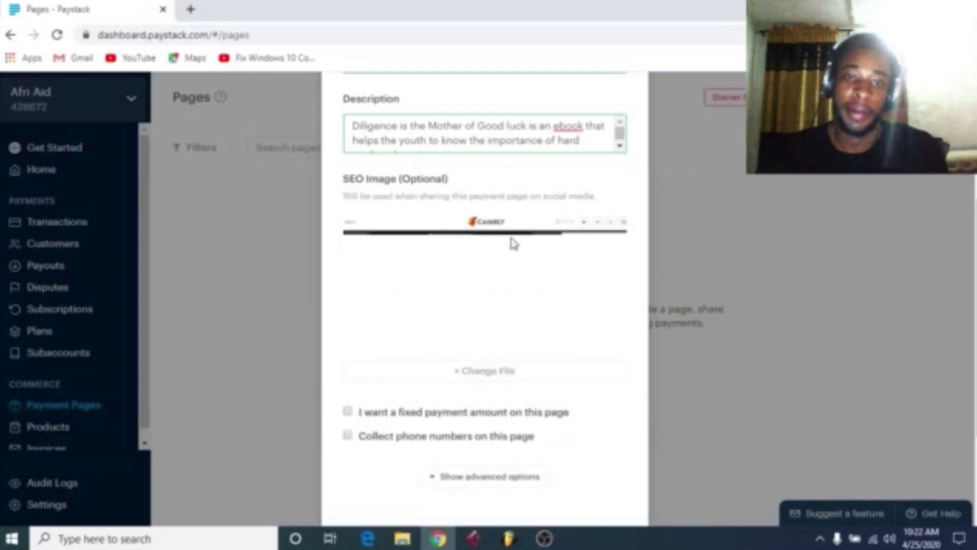
Scroll the form around the SEO Image section
{"action": "scroll", "coordinate": [499, 236], "scroll_direction": "up", "scroll_amount": 2}
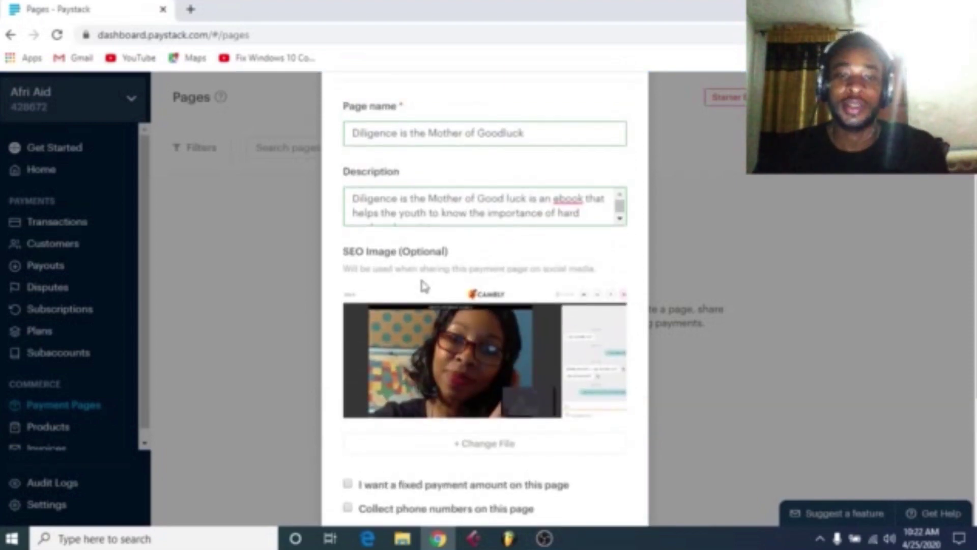
{"action": "scroll", "coordinate": [424, 286], "scroll_direction": "down", "scroll_amount": 5}
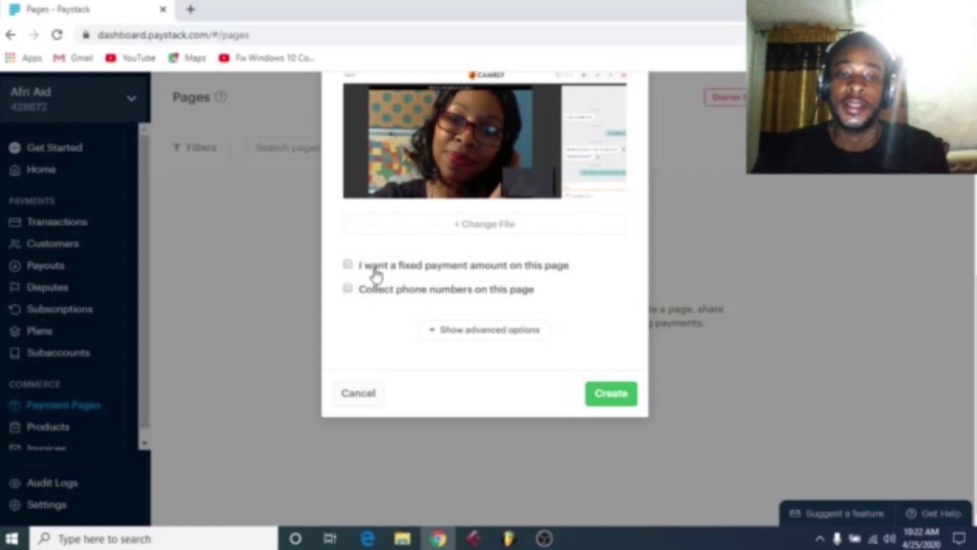
Turn on a fixed payment amount of 5,000 and show the advanced settings
{"action": "left_click", "coordinate": [347, 265]}
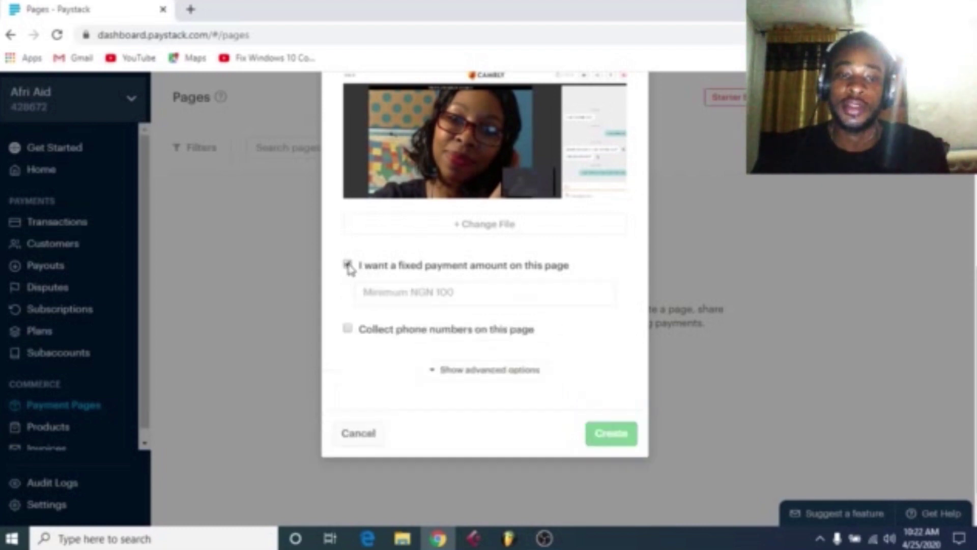
{"action": "left_click", "coordinate": [483, 292]}
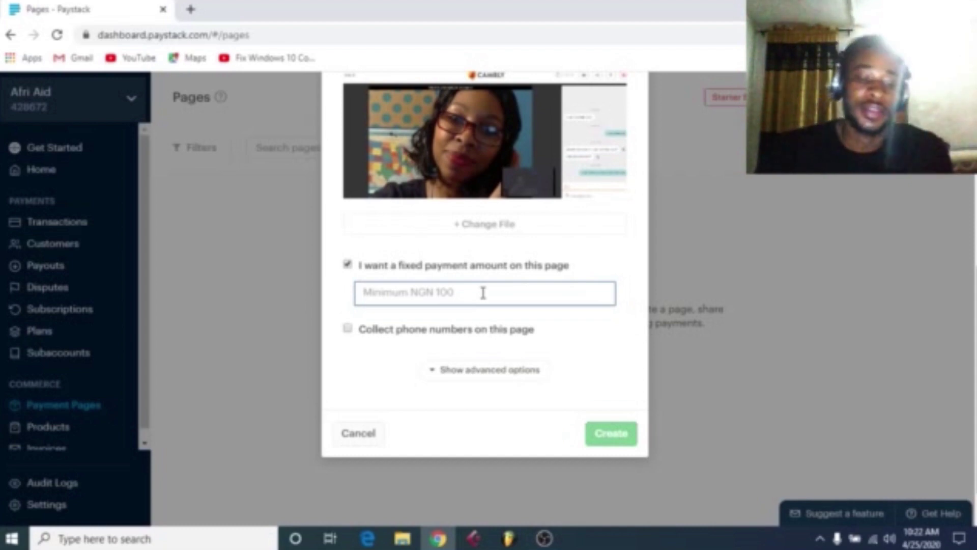
{"action": "type", "text": "5,00"}
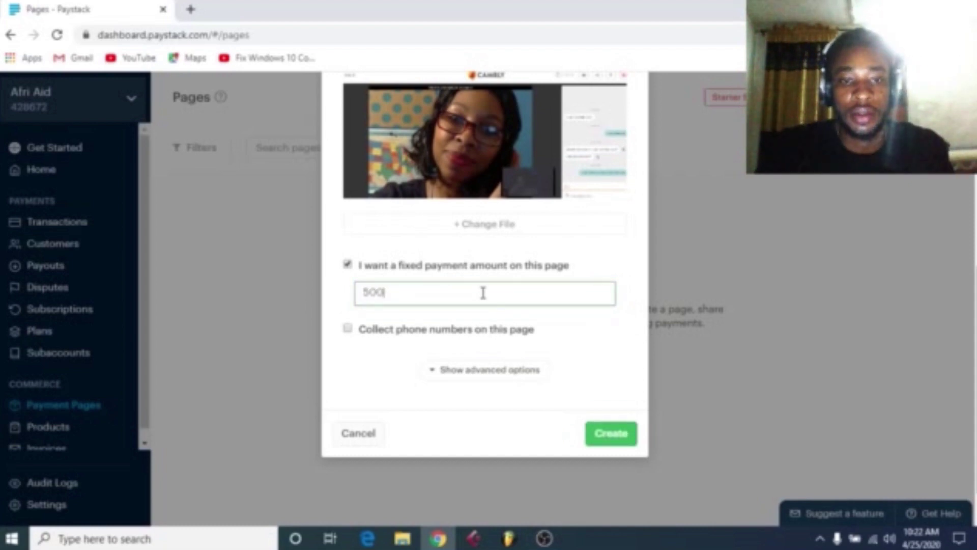
{"action": "type", "text": "0"}
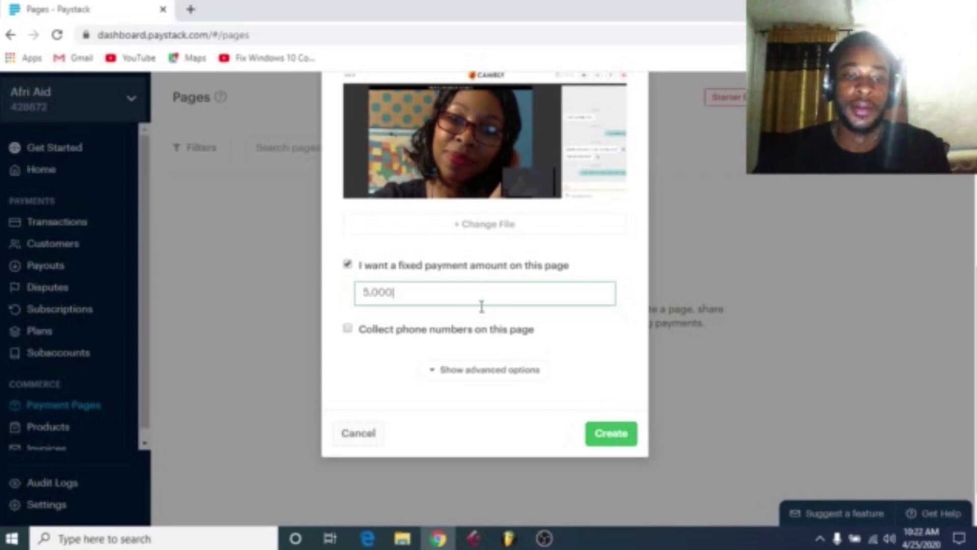
{"action": "scroll", "coordinate": [476, 320], "scroll_direction": "down", "scroll_amount": 1}
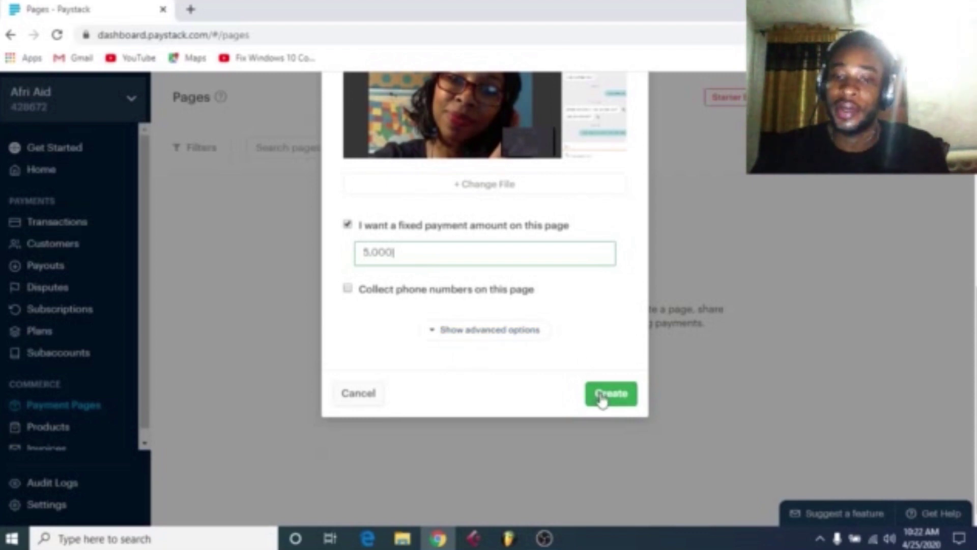
{"action": "scroll", "coordinate": [469, 251], "scroll_direction": "up", "scroll_amount": 6}
{"action": "scroll", "coordinate": [448, 157], "scroll_direction": "down", "scroll_amount": 2}
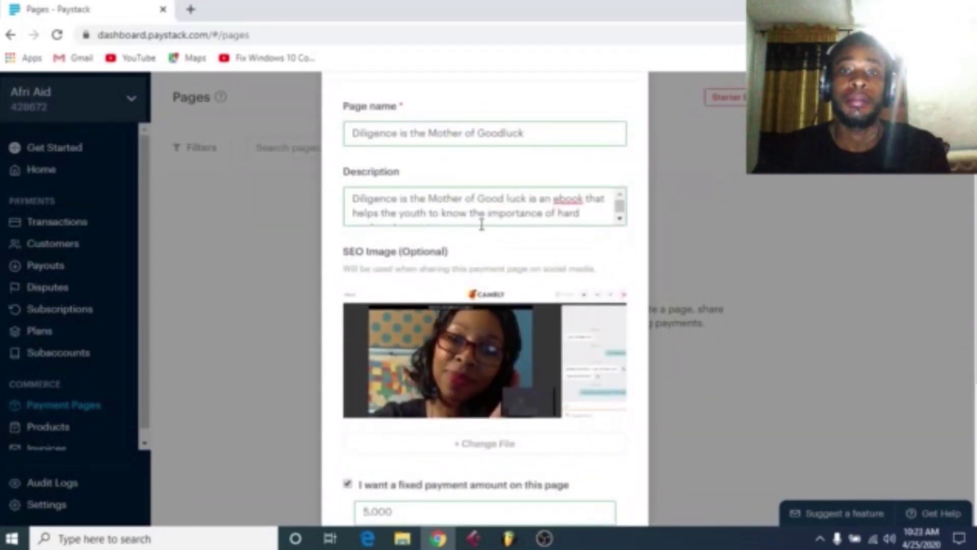
{"action": "scroll", "coordinate": [539, 236], "scroll_direction": "up", "scroll_amount": 1}
{"action": "scroll", "coordinate": [529, 250], "scroll_direction": "down", "scroll_amount": 5}
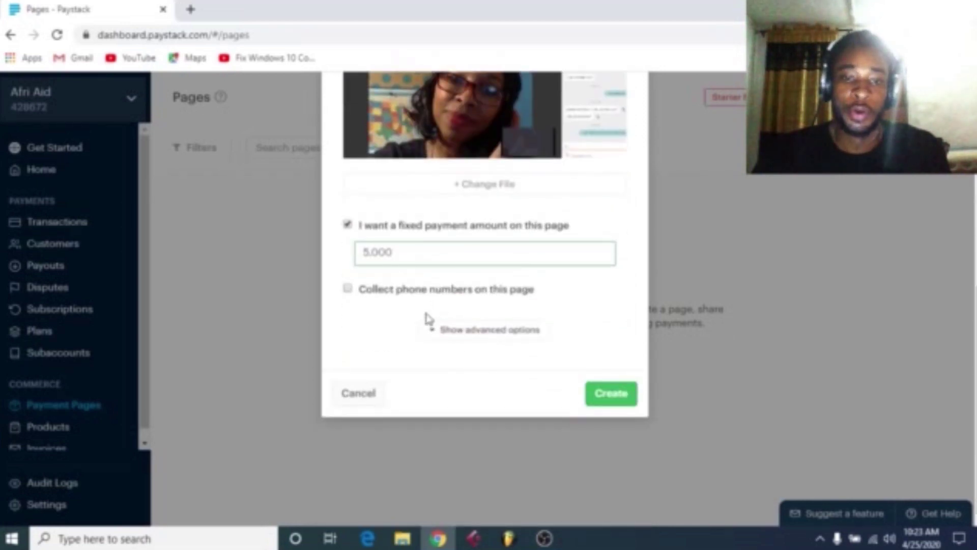
{"action": "left_click", "coordinate": [483, 330]}
Copy the page name into the custom link field
{"action": "scroll", "coordinate": [489, 321], "scroll_direction": "down", "scroll_amount": 3}
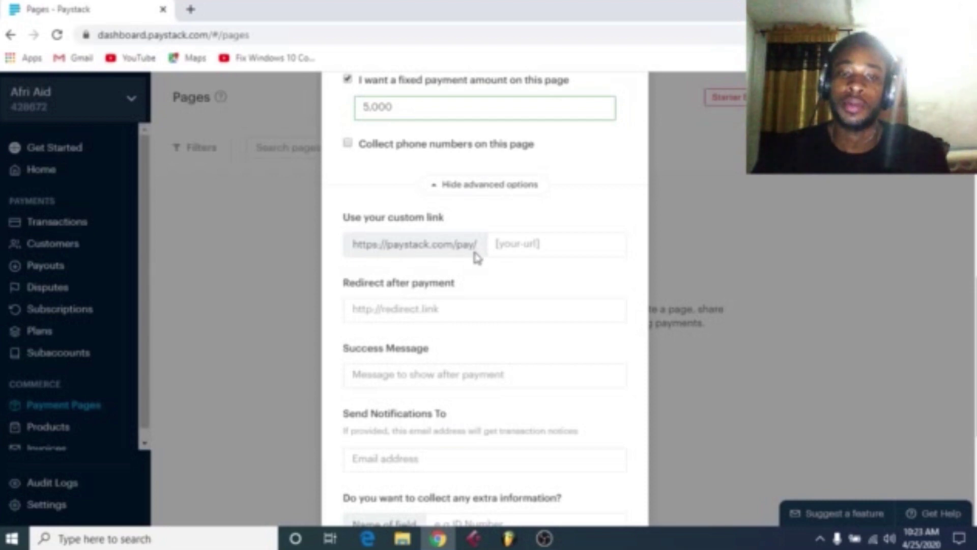
{"action": "scroll", "coordinate": [520, 249], "scroll_direction": "up", "scroll_amount": 10}
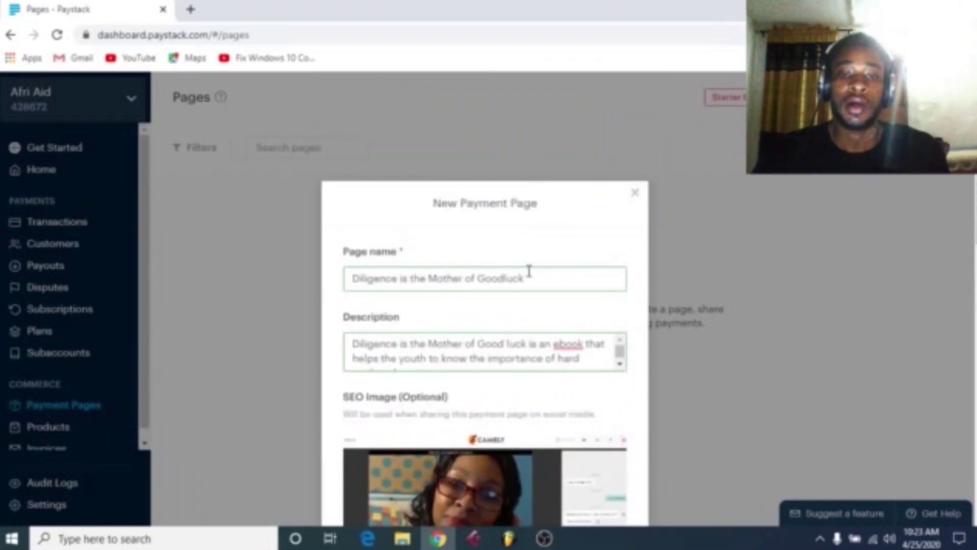
{"action": "left_click_drag", "start_coordinate": [529, 275], "coordinate": [80, 329]}
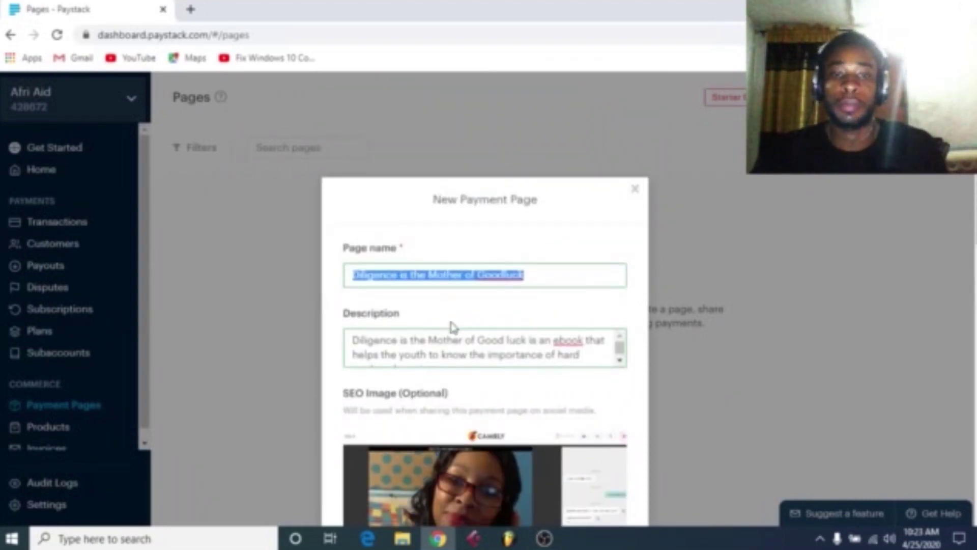
{"action": "scroll", "coordinate": [454, 322], "scroll_direction": "down", "scroll_amount": 8}
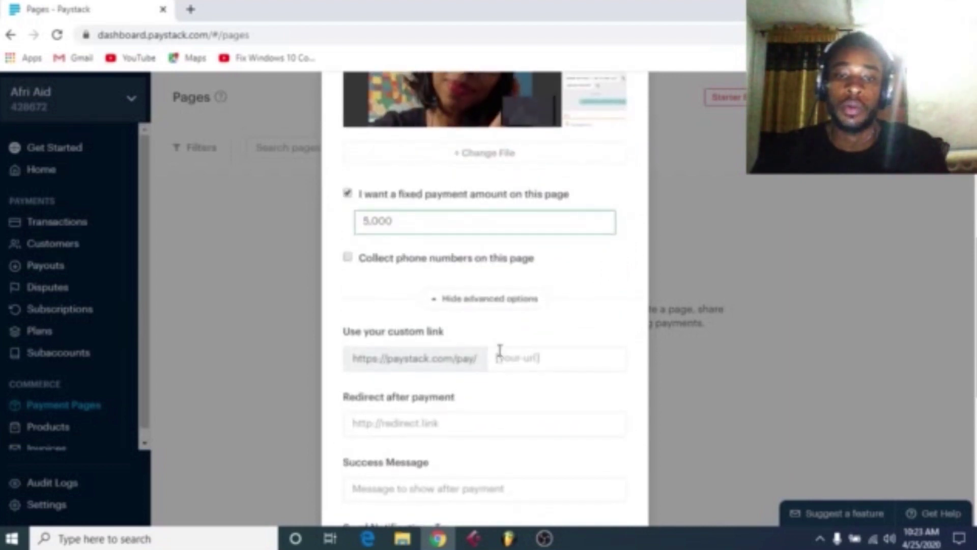
{"action": "left_click", "coordinate": [500, 357]}
{"action": "key", "text": "ctrl+v"}
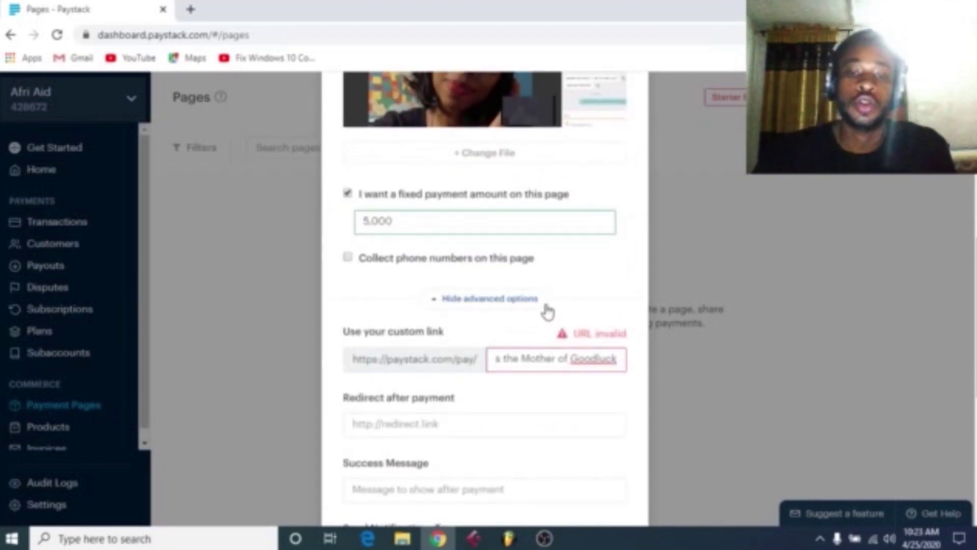
{"action": "scroll", "coordinate": [548, 312], "scroll_direction": "down", "scroll_amount": 2}
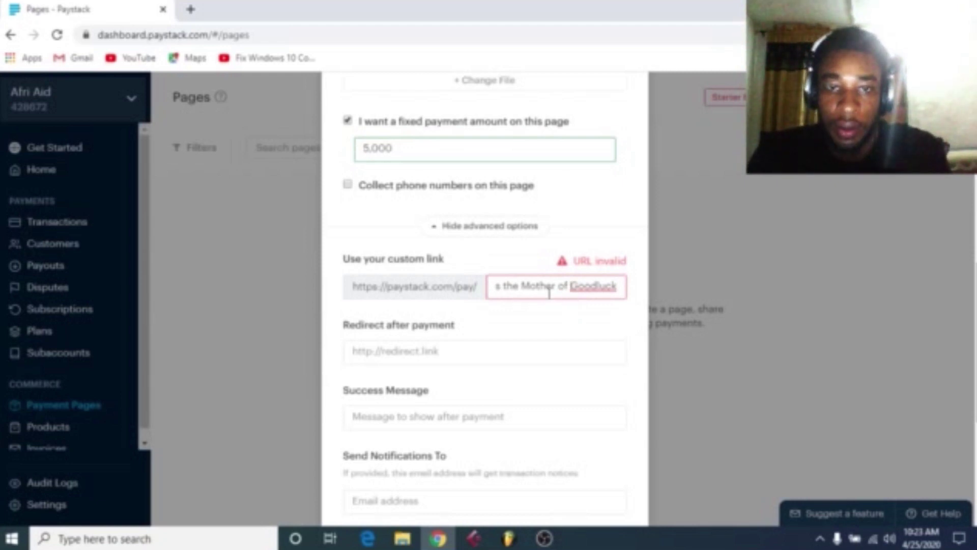
{"action": "scroll", "coordinate": [548, 293], "scroll_direction": "up", "scroll_amount": 2}
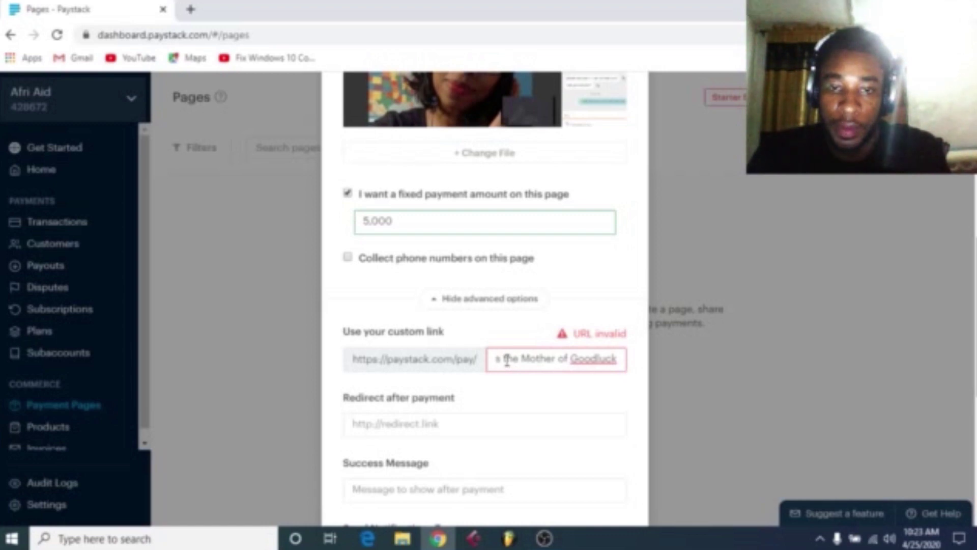
Hyphenate the link and drop ' of Goodluck' so it reads Diligence-is-the-Mother
{"action": "left_click_drag", "start_coordinate": [611, 358], "coordinate": [579, 354]}
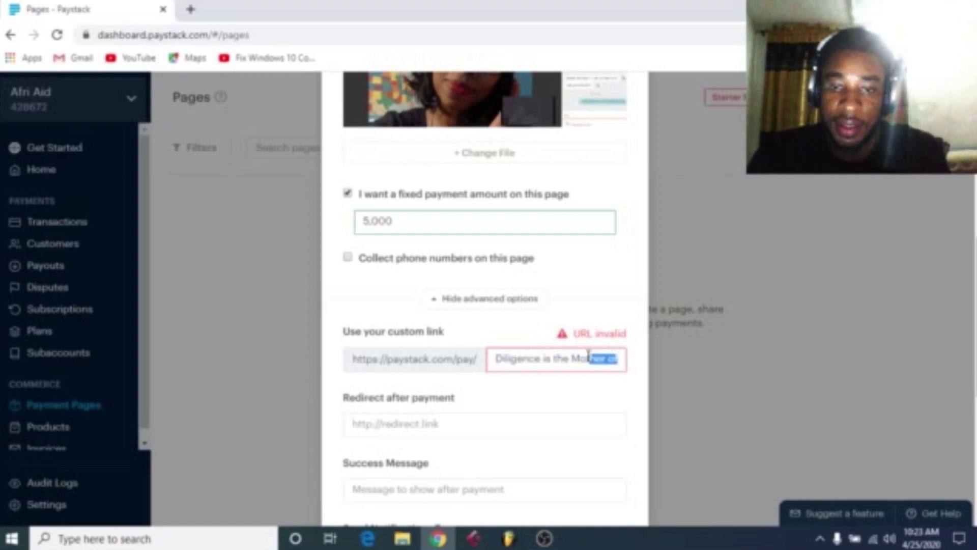
{"action": "left_click", "coordinate": [544, 361]}
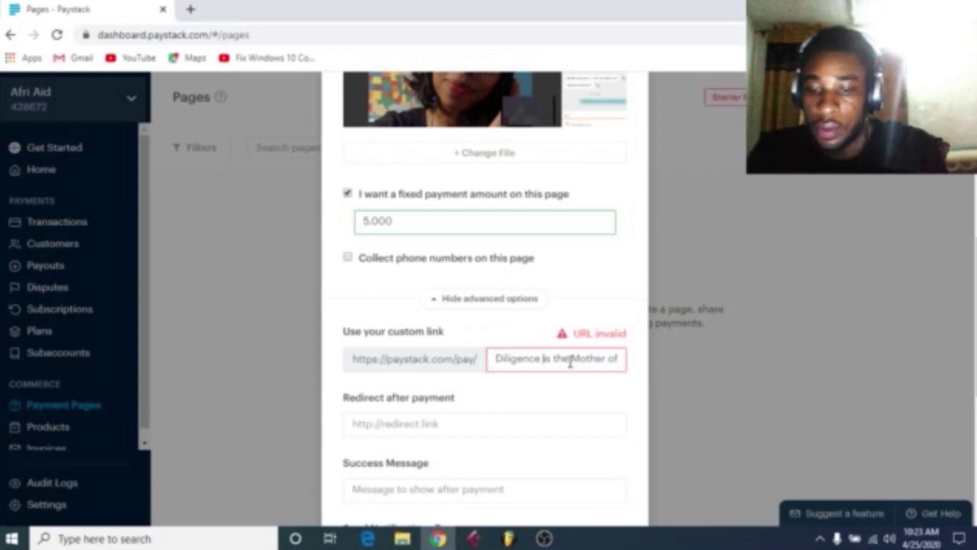
{"action": "key", "text": "Right"}
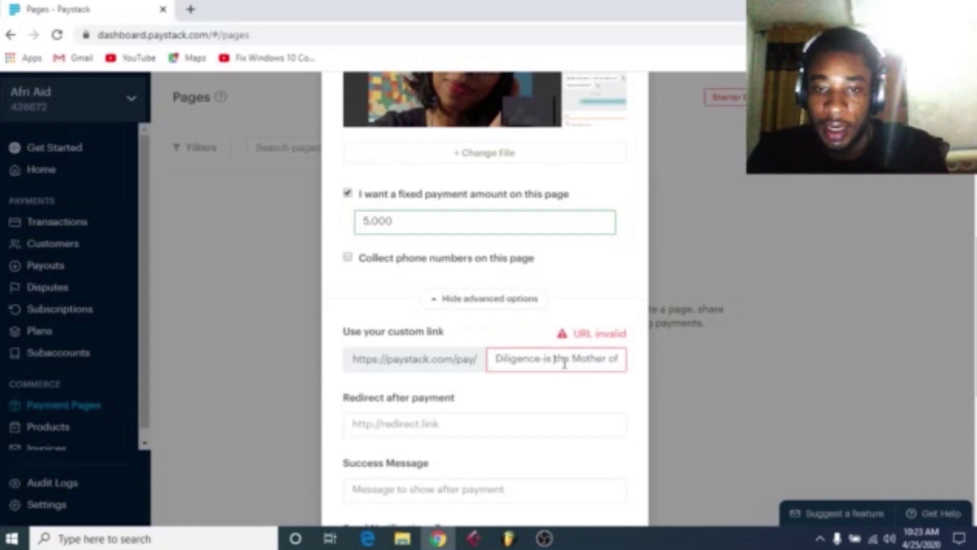
{"action": "key", "text": "Delete"}
{"action": "type", "text": "-"}
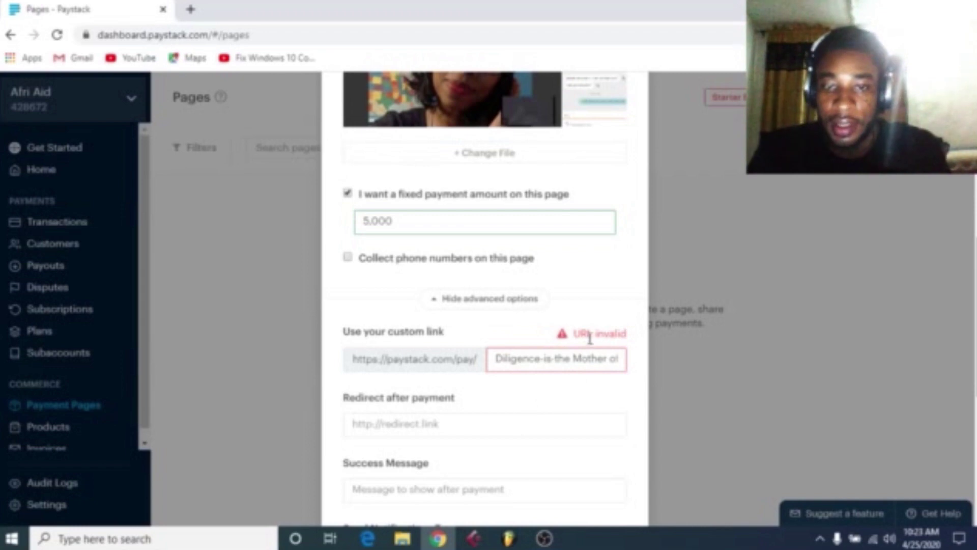
{"action": "key", "text": "Delete"}
{"action": "type", "text": "-"}
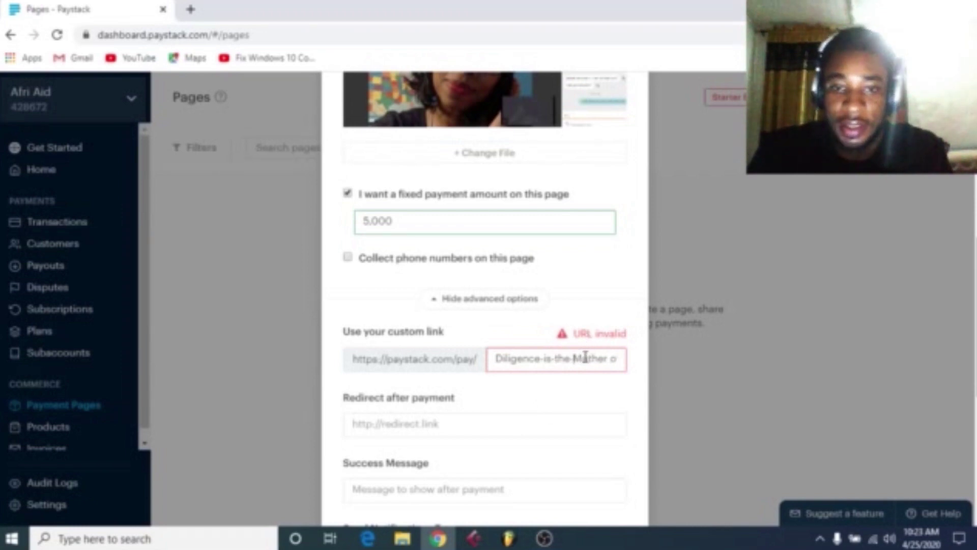
{"action": "left_click_drag", "start_coordinate": [608, 360], "coordinate": [660, 362]}
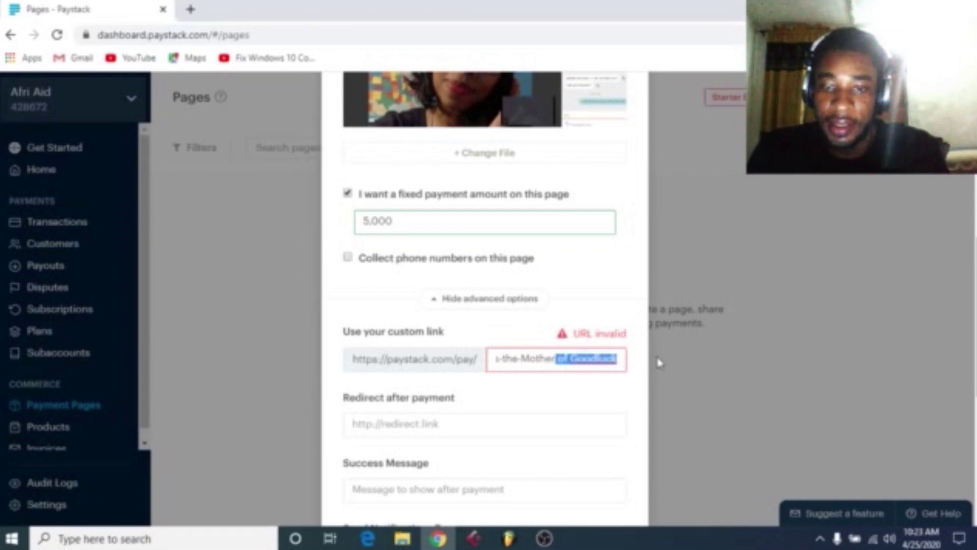
{"action": "key", "text": "BackSpace"}
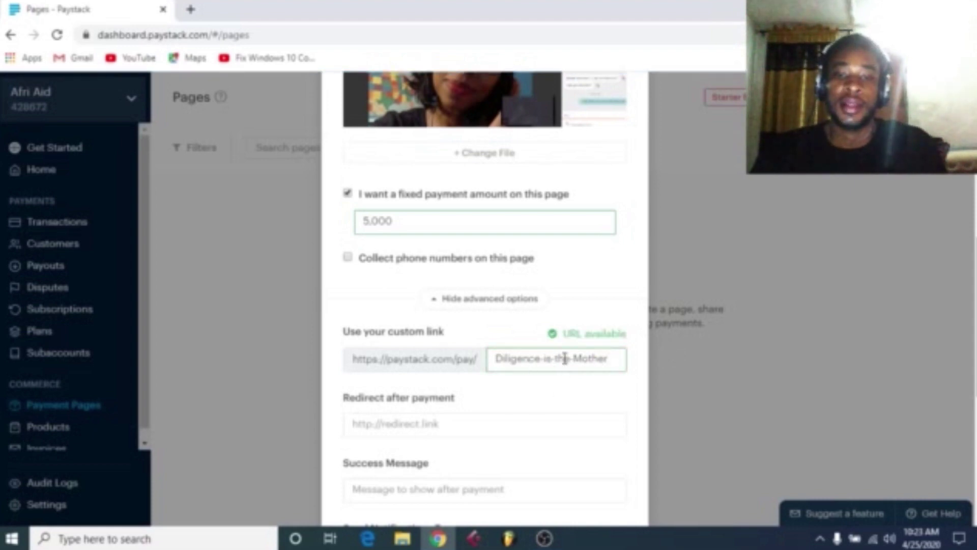
{"action": "scroll", "coordinate": [538, 357], "scroll_direction": "down", "scroll_amount": 1}
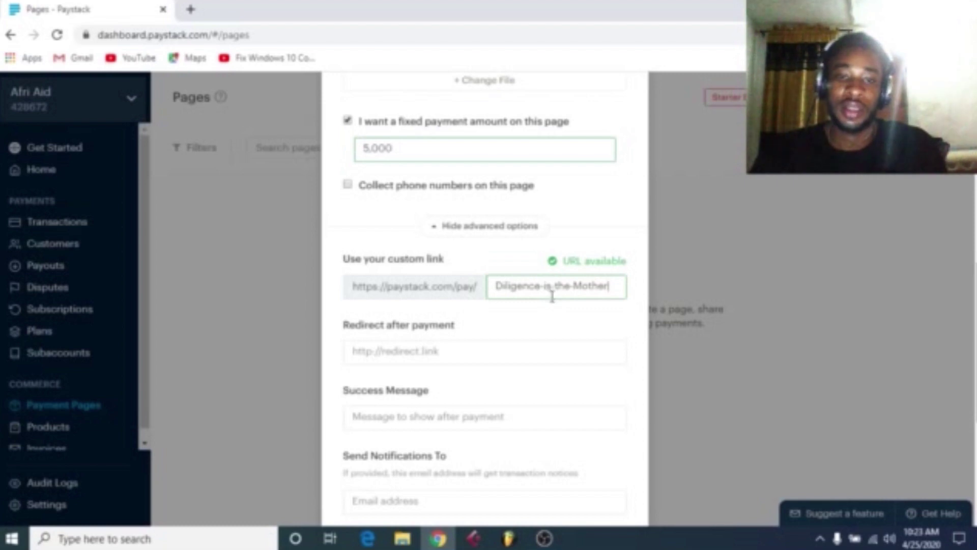
{"action": "scroll", "coordinate": [552, 297], "scroll_direction": "down", "scroll_amount": 1}
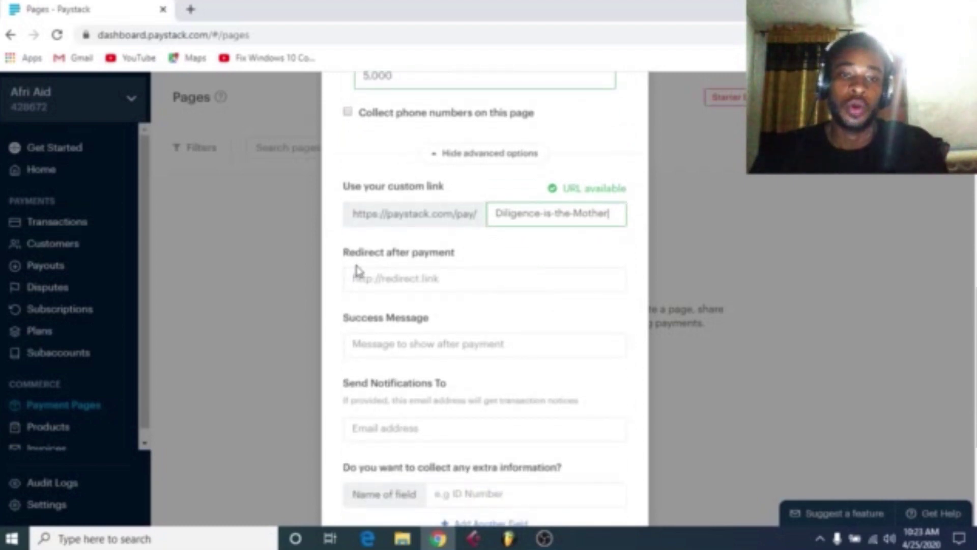
{"action": "scroll", "coordinate": [376, 206], "scroll_direction": "down", "scroll_amount": 1}
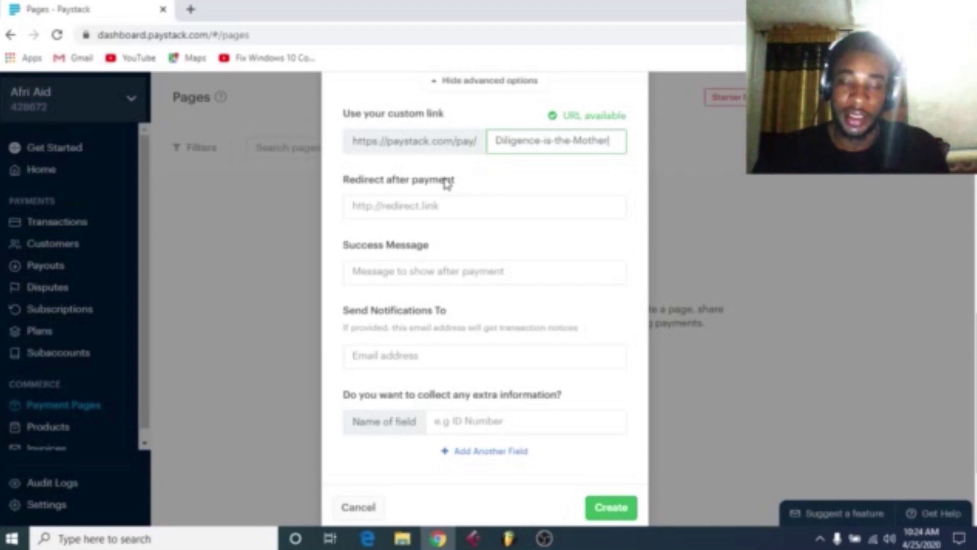
{"action": "left_click", "coordinate": [448, 206]}
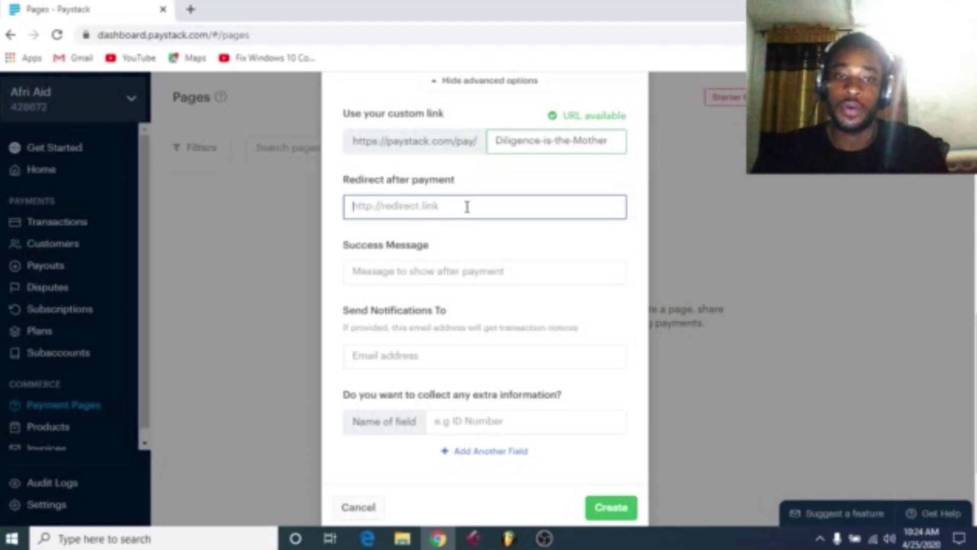
{"action": "scroll", "coordinate": [467, 206], "scroll_direction": "down", "scroll_amount": 3}
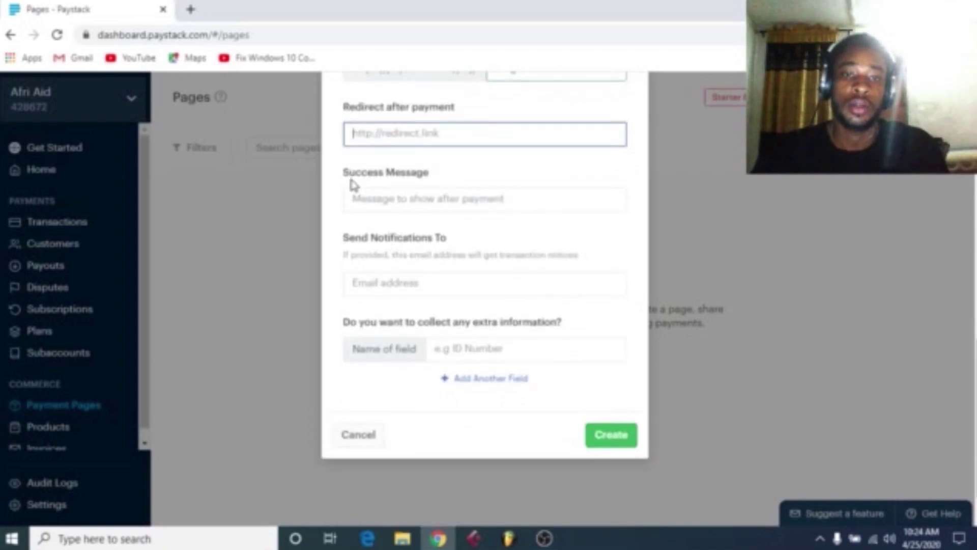
{"action": "left_click", "coordinate": [401, 202]}
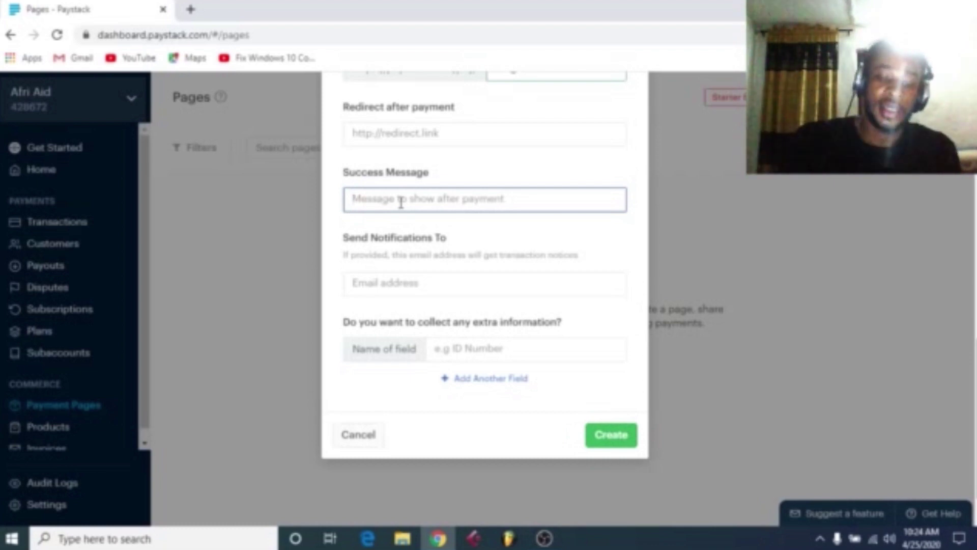
Enter 'thank you for your patronage' as the success message
{"action": "type", "text": "thi"}
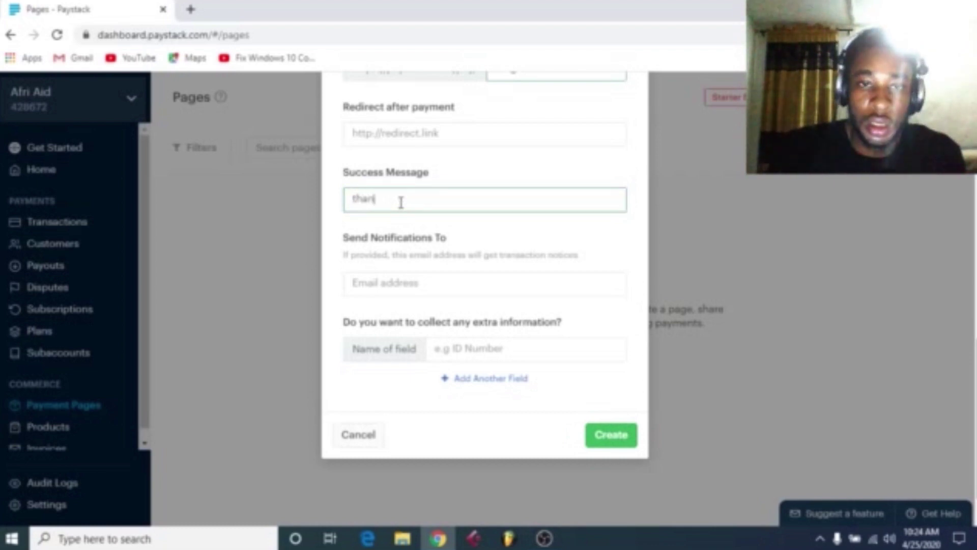
{"action": "type", "text": "nk yo"}
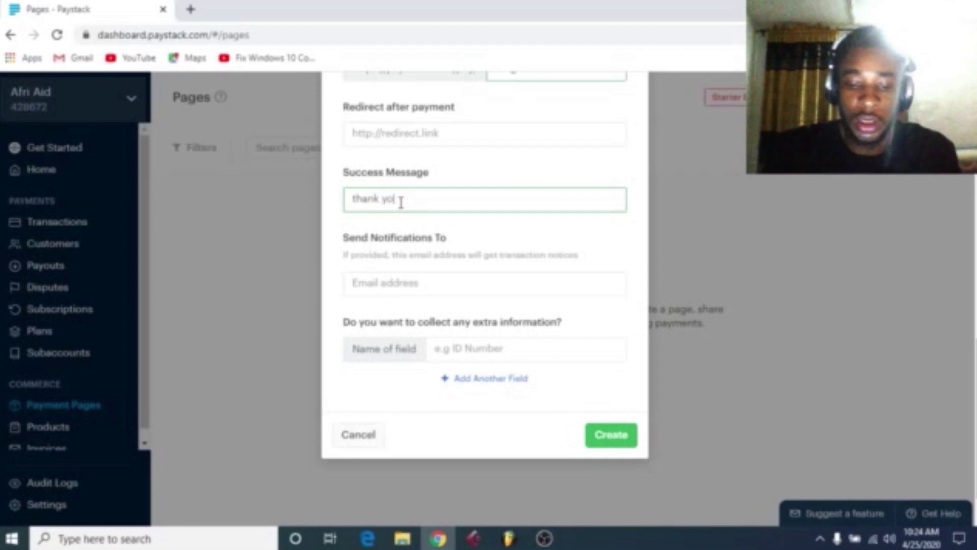
{"action": "type", "text": "u patronage"}
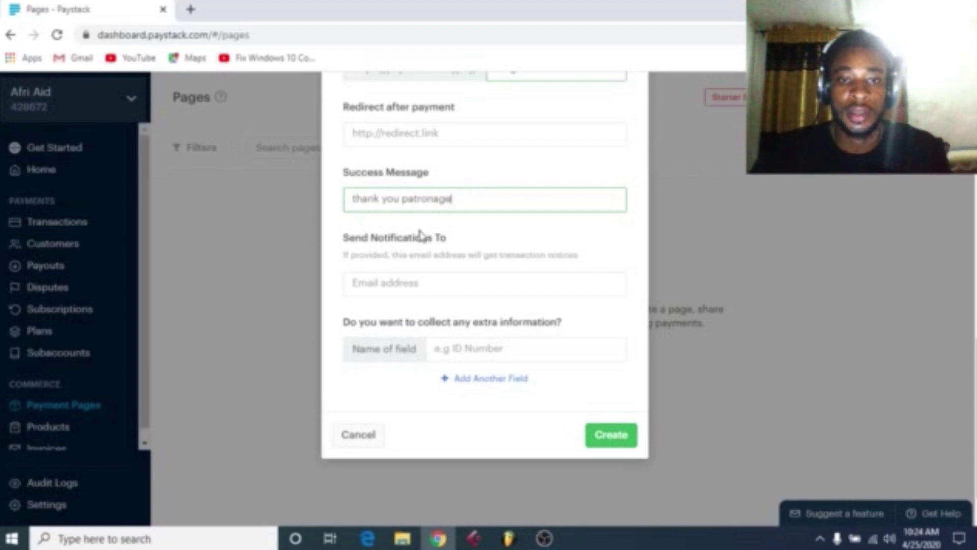
{"action": "left_click", "coordinate": [401, 199]}
{"action": "type", "text": "for"}
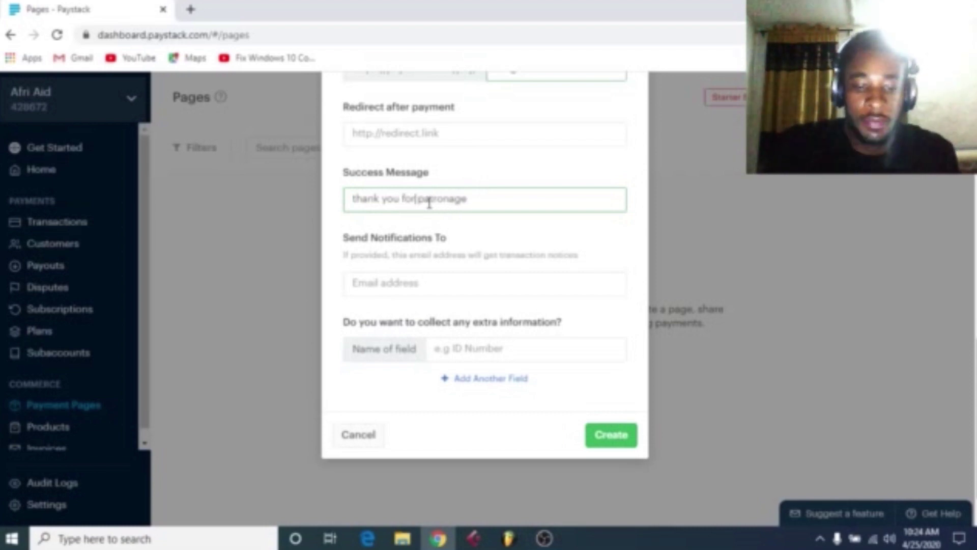
{"action": "type", "text": " your"}
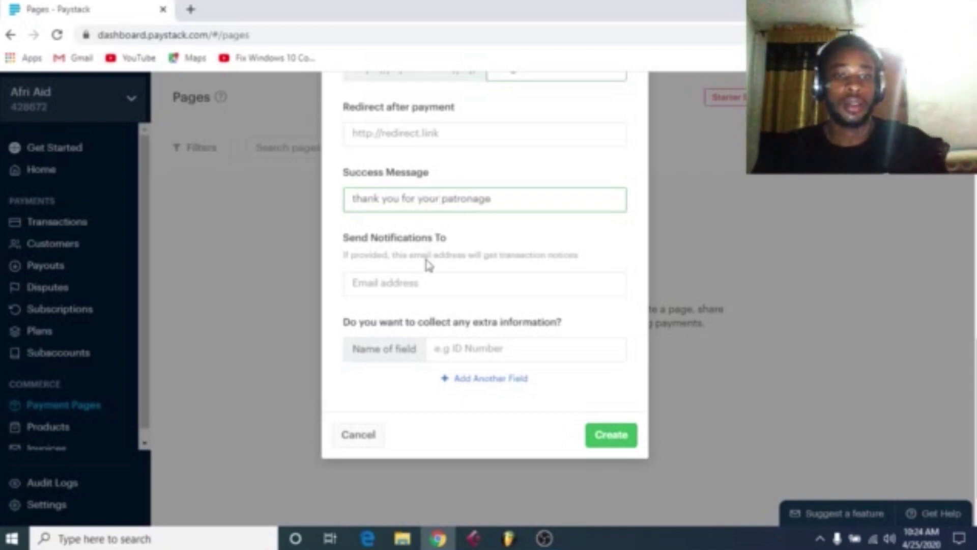
{"action": "scroll", "coordinate": [426, 262], "scroll_direction": "down", "scroll_amount": 1}
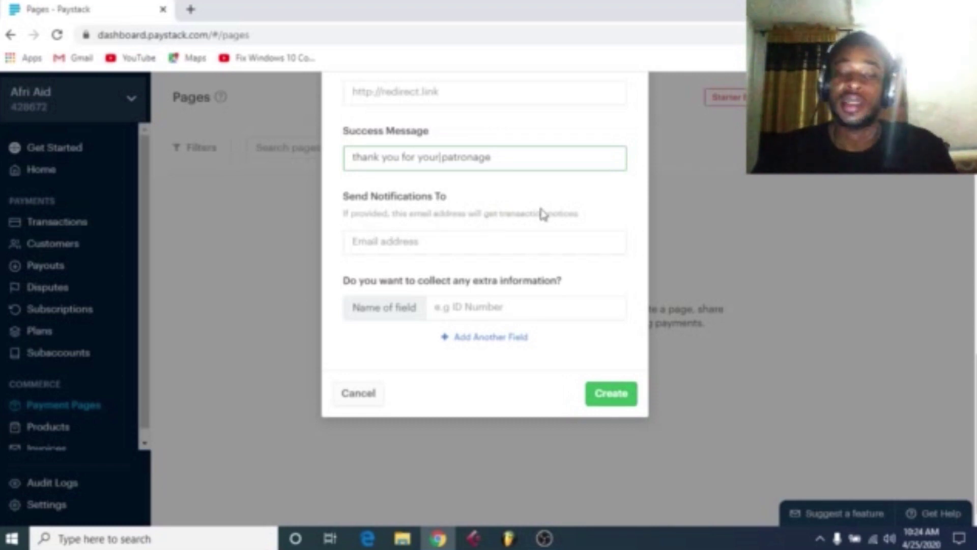
{"action": "left_click", "coordinate": [460, 244]}
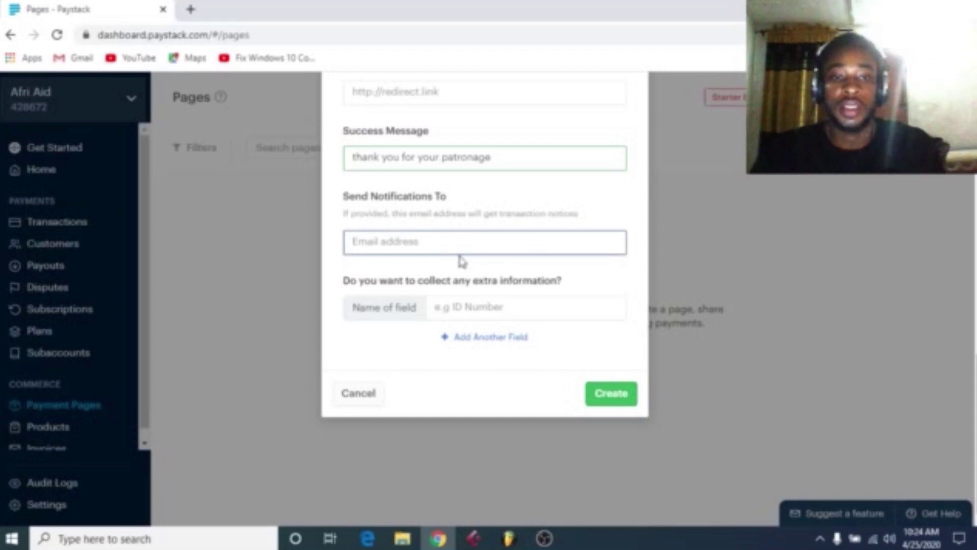
Fill in the owner's e-mail address for transaction notifications
{"action": "key", "text": "ctrl+v"}
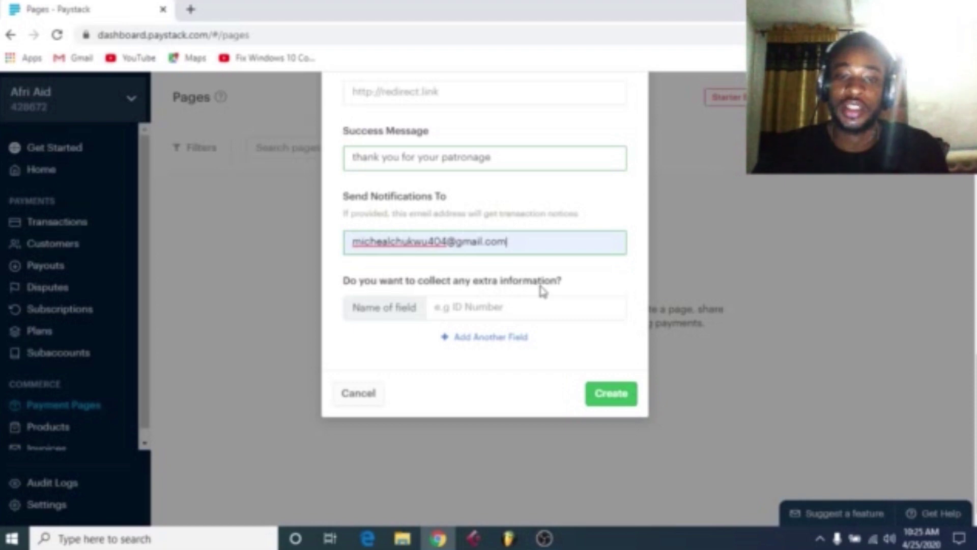
{"action": "left_click", "coordinate": [453, 305]}
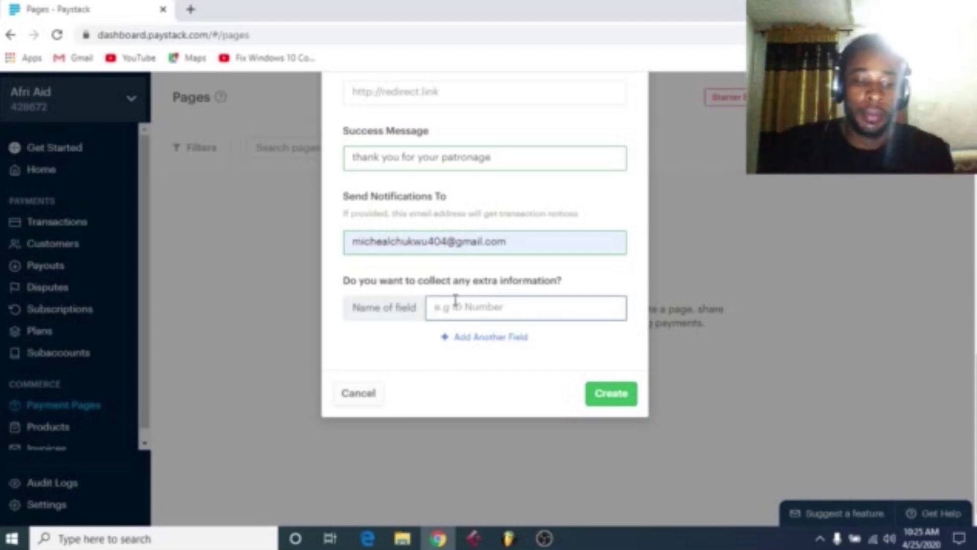
Name the first extra information field 'username'
{"action": "type", "text": "ad"}
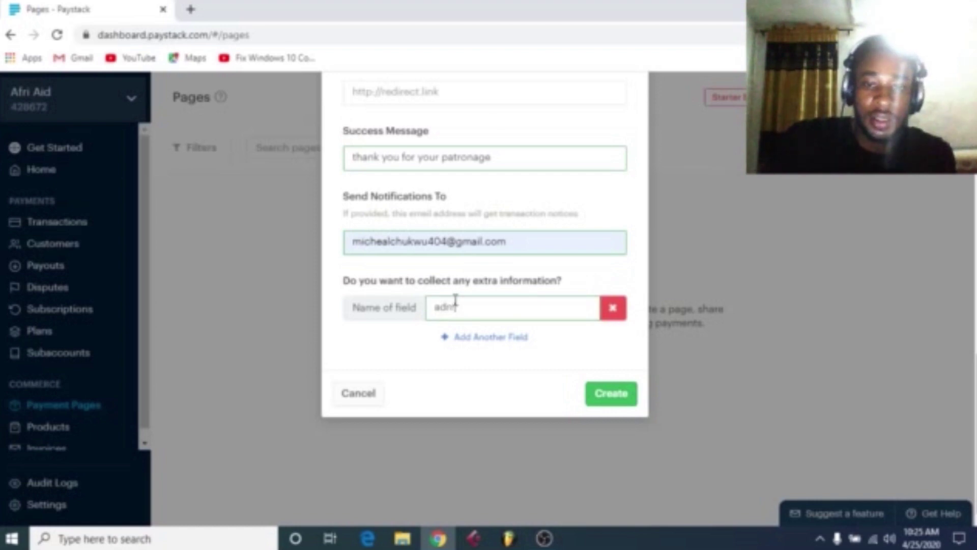
{"action": "type", "text": "m"}
{"action": "key", "text": "BackSpace"}
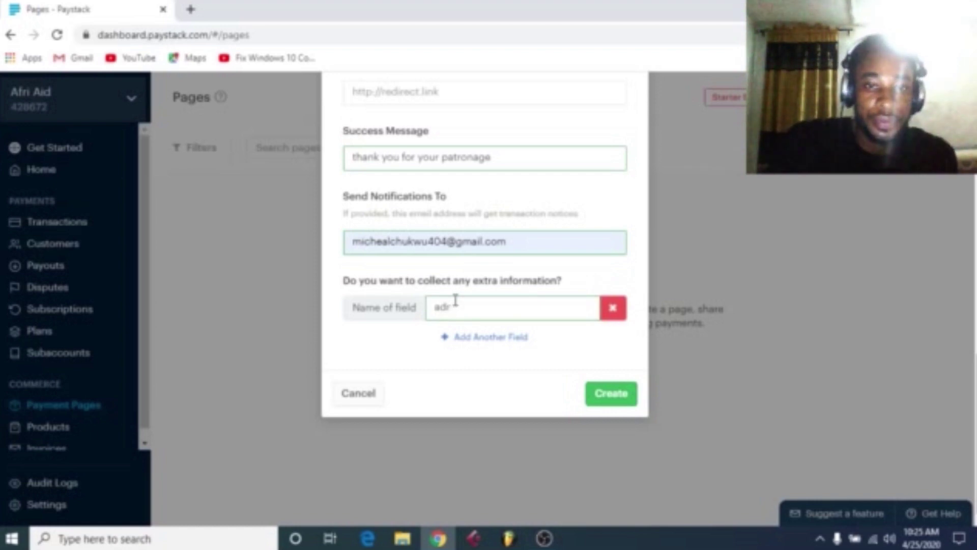
{"action": "type", "text": "r"}
{"action": "type", "text": "dress"}
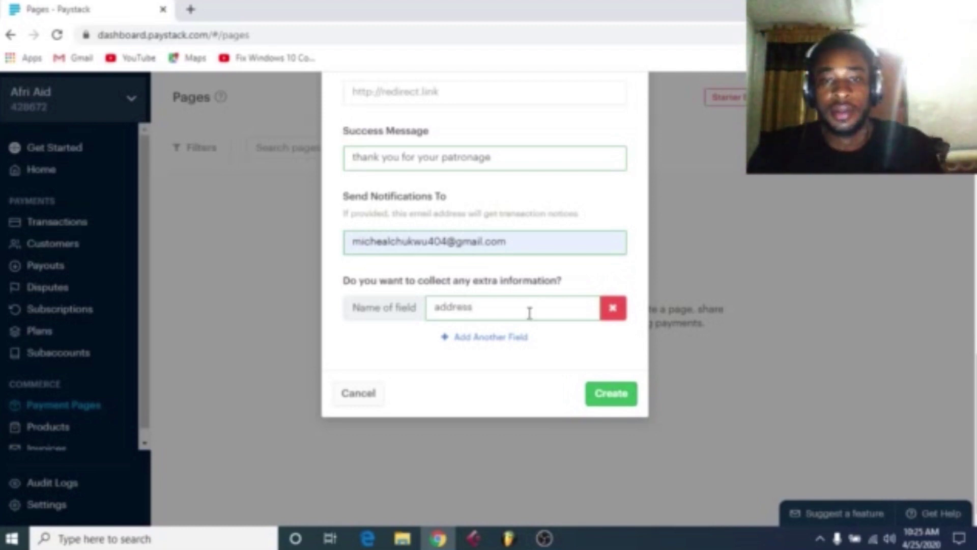
{"action": "left_click_drag", "start_coordinate": [490, 311], "coordinate": [316, 311]}
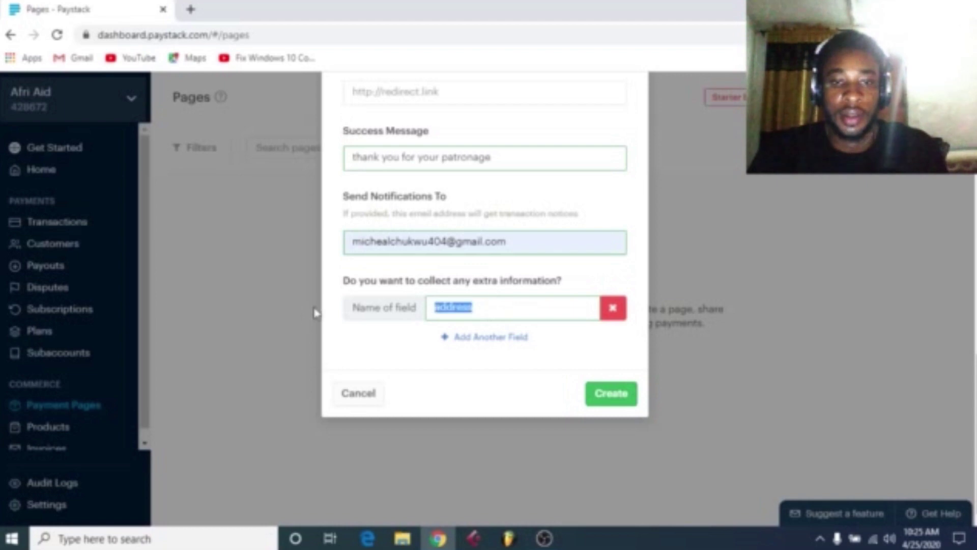
{"action": "key", "text": "BackSpace"}
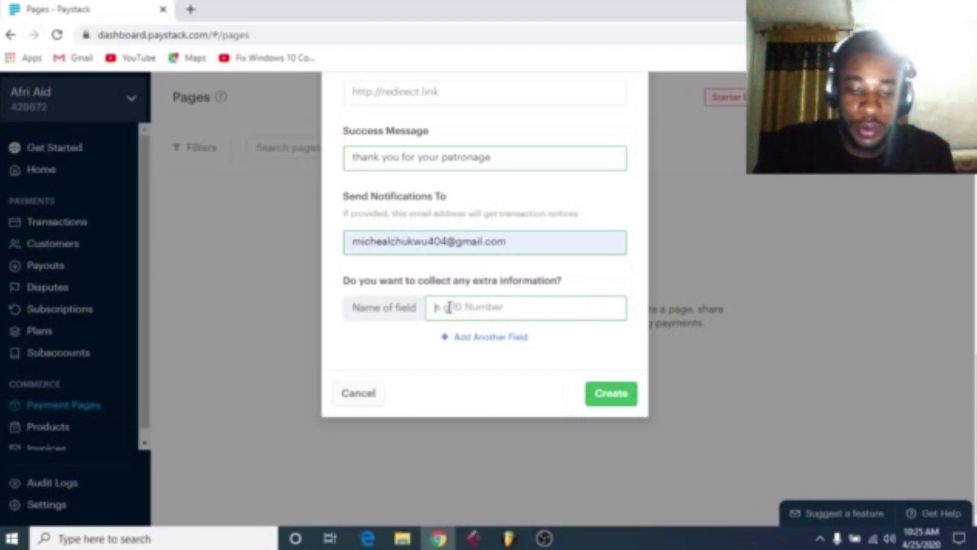
{"action": "type", "text": "id"}
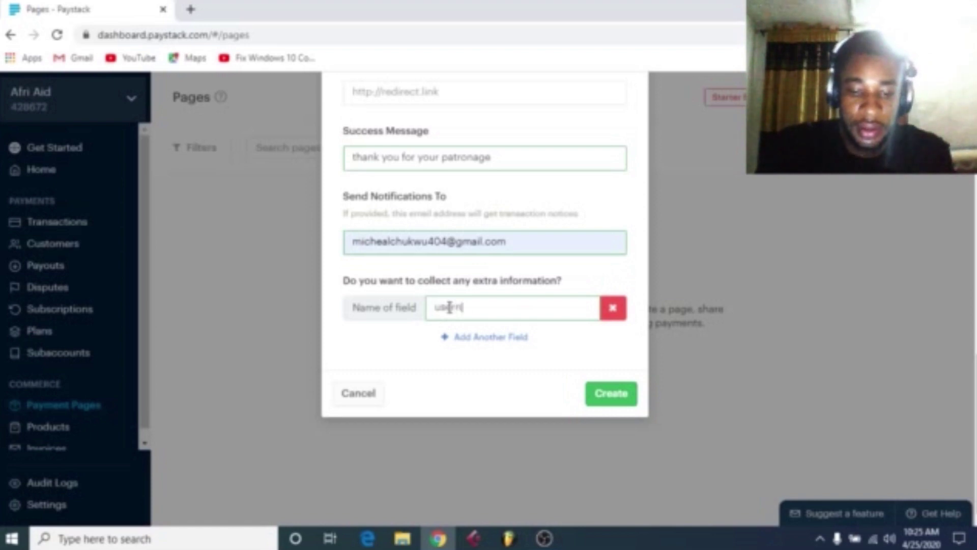
{"action": "type", "text": "ername"}
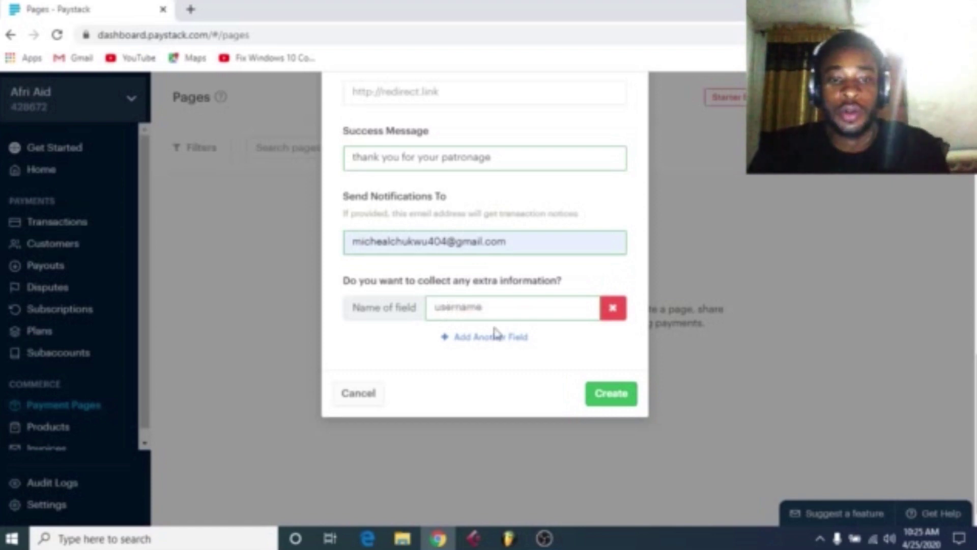
Add, then remove, an 'address' field and an empty third field, leaving only username
{"action": "left_click", "coordinate": [502, 338]}
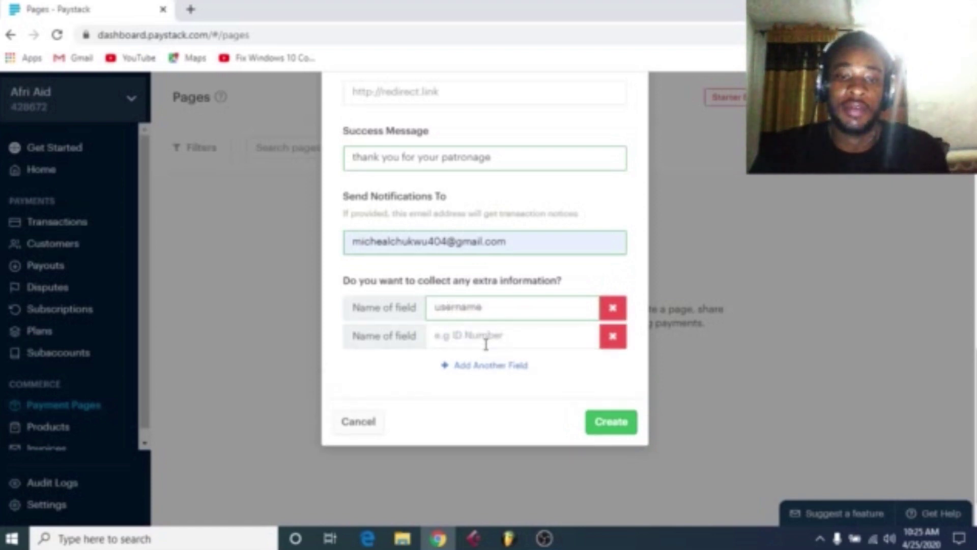
{"action": "left_click", "coordinate": [486, 340]}
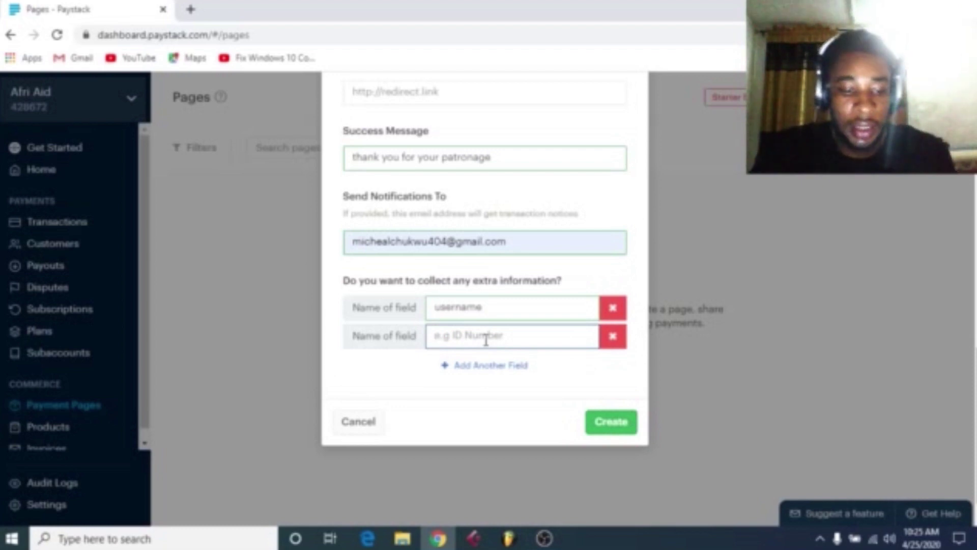
{"action": "type", "text": "ad"}
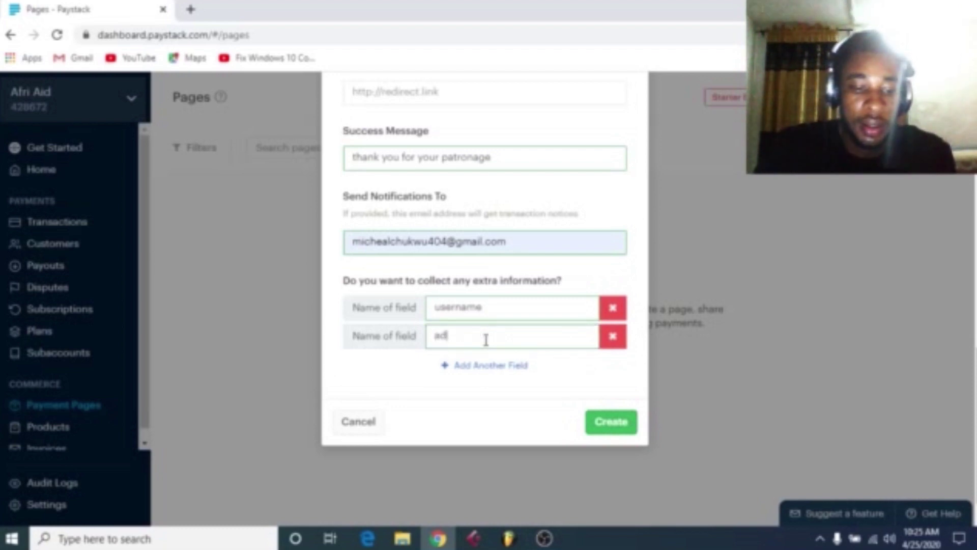
{"action": "type", "text": "dress"}
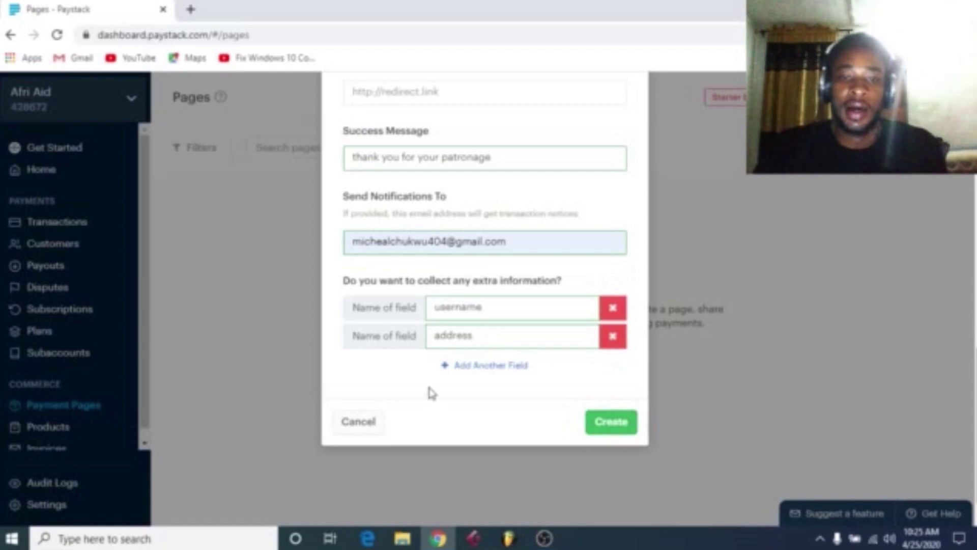
{"action": "left_click", "coordinate": [479, 365]}
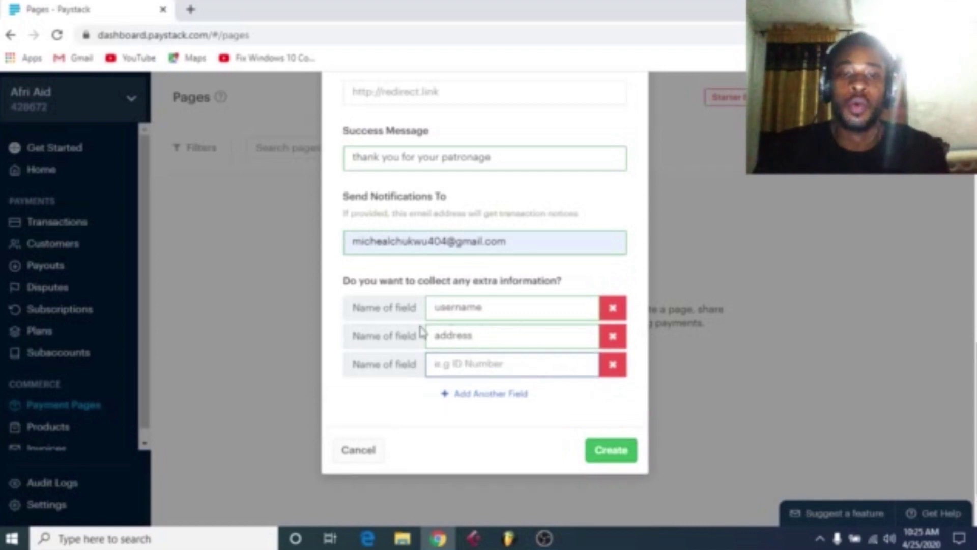
{"action": "left_click", "coordinate": [433, 366]}
{"action": "left_click", "coordinate": [384, 403]}
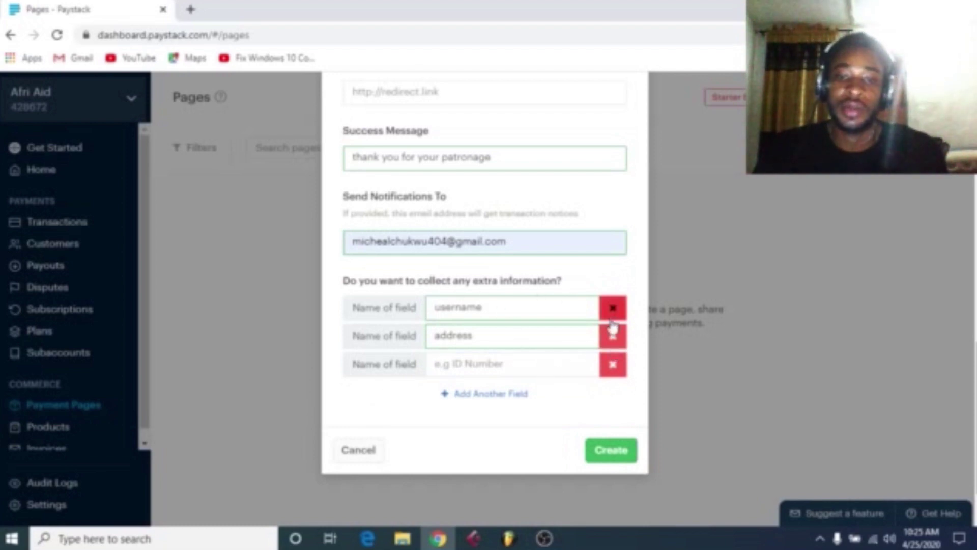
{"action": "left_click", "coordinate": [618, 367]}
{"action": "left_click", "coordinate": [617, 341]}
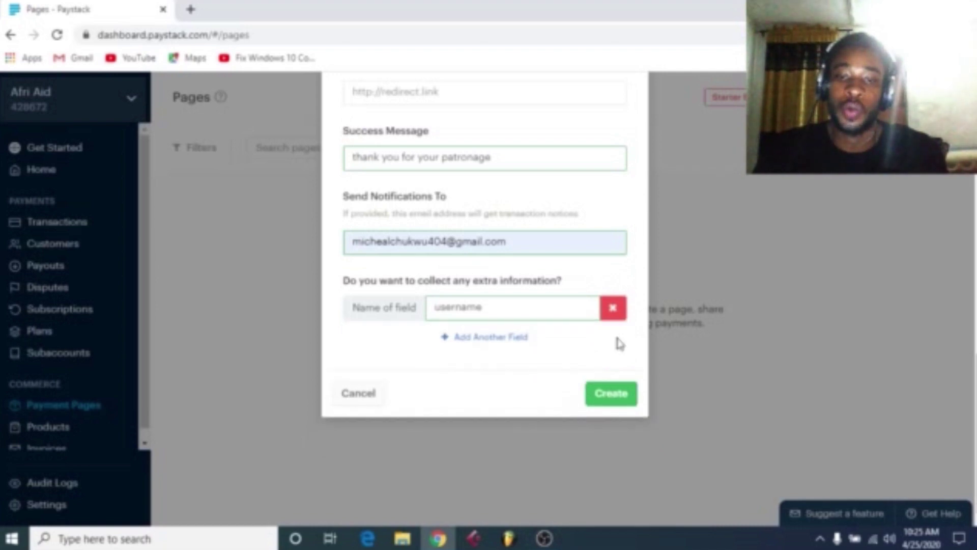
Create the payment page from the New Payment Page form, giving the link paystack.com/pay/diligence-is-the-mother
{"action": "scroll", "coordinate": [459, 255], "scroll_direction": "up", "scroll_amount": 15}
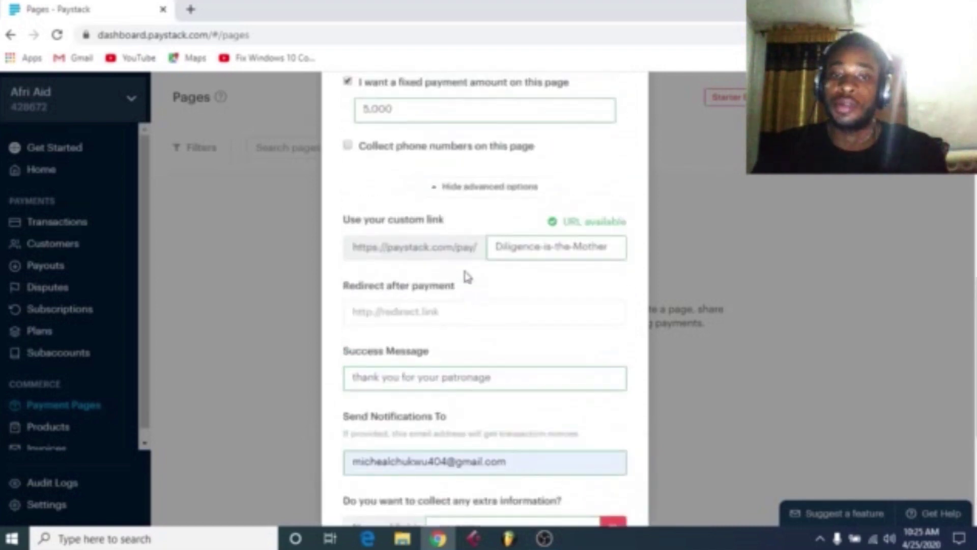
{"action": "scroll", "coordinate": [466, 268], "scroll_direction": "down", "scroll_amount": 12}
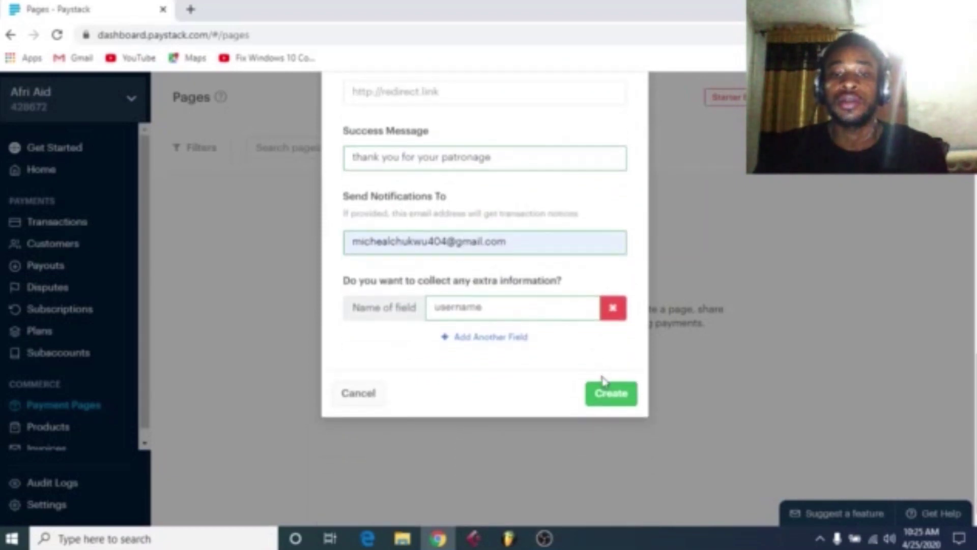
{"action": "left_click", "coordinate": [609, 395]}
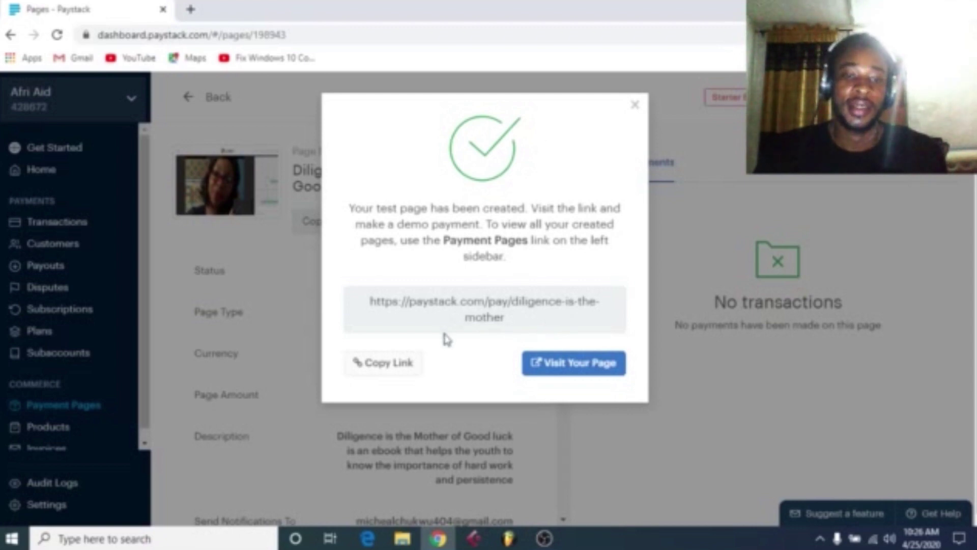
Open the ebook's live checkout page in a new tab and scroll through its form
{"action": "left_click", "coordinate": [579, 365]}
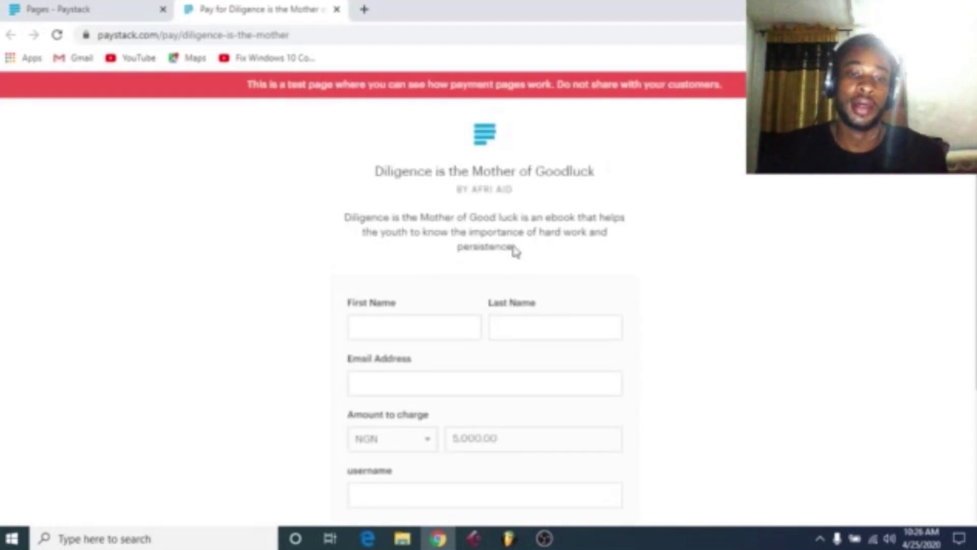
{"action": "scroll", "coordinate": [513, 218], "scroll_direction": "down", "scroll_amount": 3}
{"action": "scroll", "coordinate": [473, 148], "scroll_direction": "up", "scroll_amount": 1}
{"action": "scroll", "coordinate": [476, 150], "scroll_direction": "down", "scroll_amount": 2}
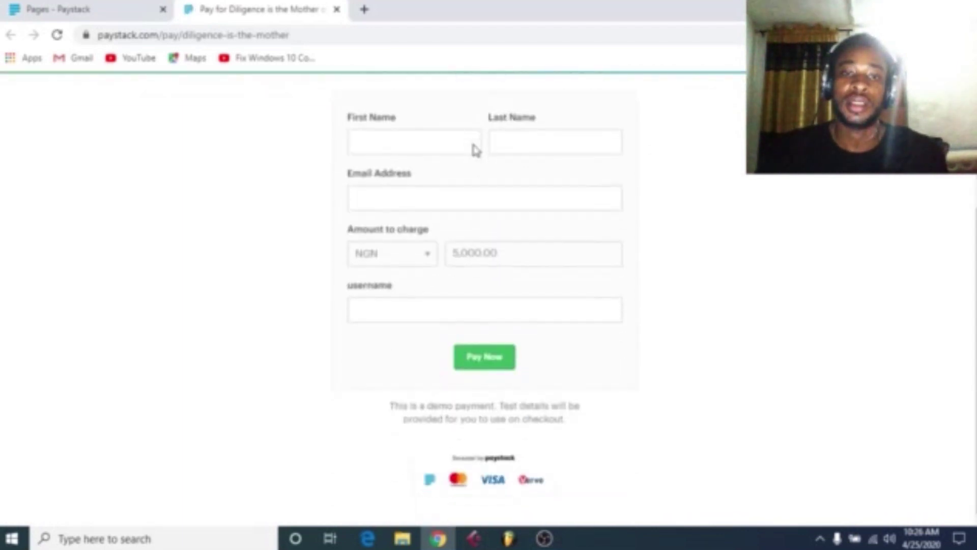
{"action": "scroll", "coordinate": [475, 150], "scroll_direction": "up", "scroll_amount": 4}
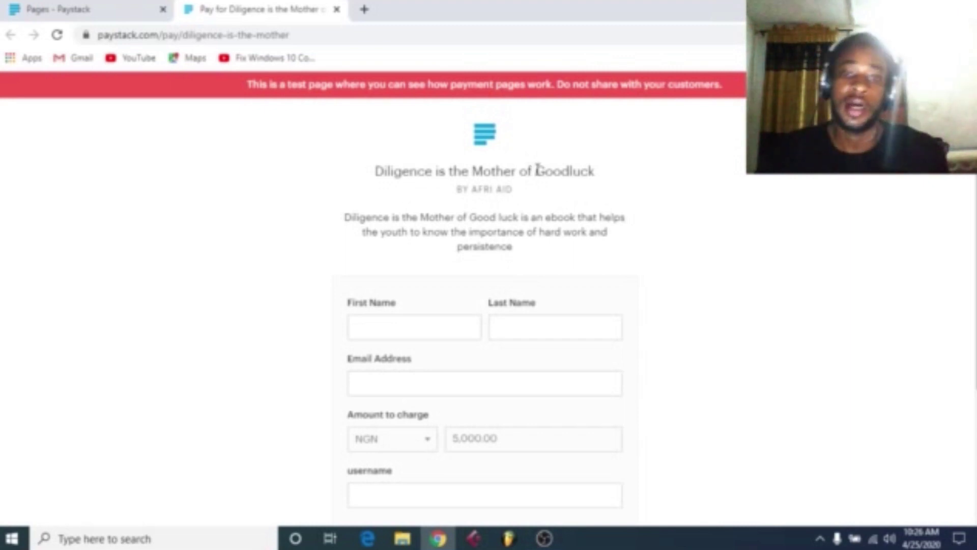
{"action": "scroll", "coordinate": [521, 178], "scroll_direction": "down", "scroll_amount": 3}
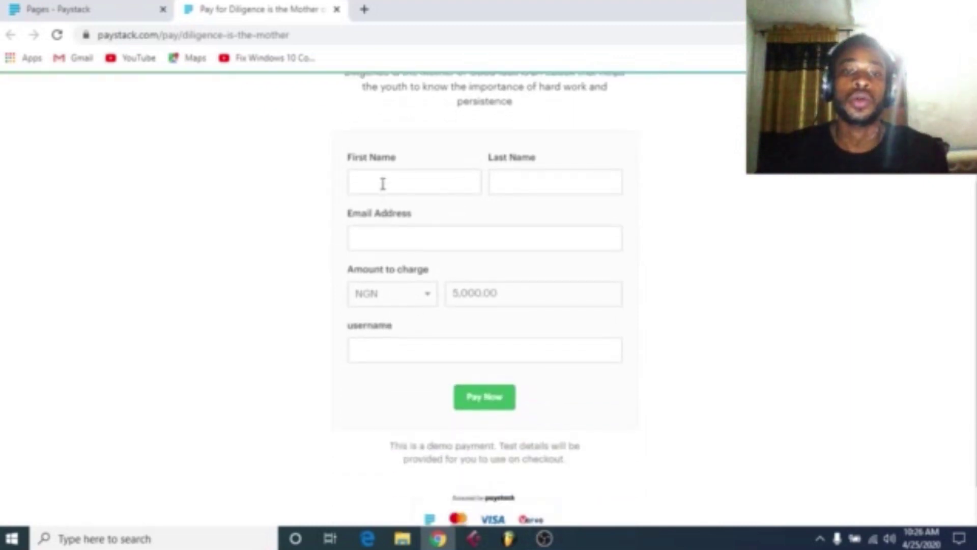
Try the First Name field, then recheck the locked NGN 5,000.00 amount and username field
{"action": "left_click", "coordinate": [383, 183]}
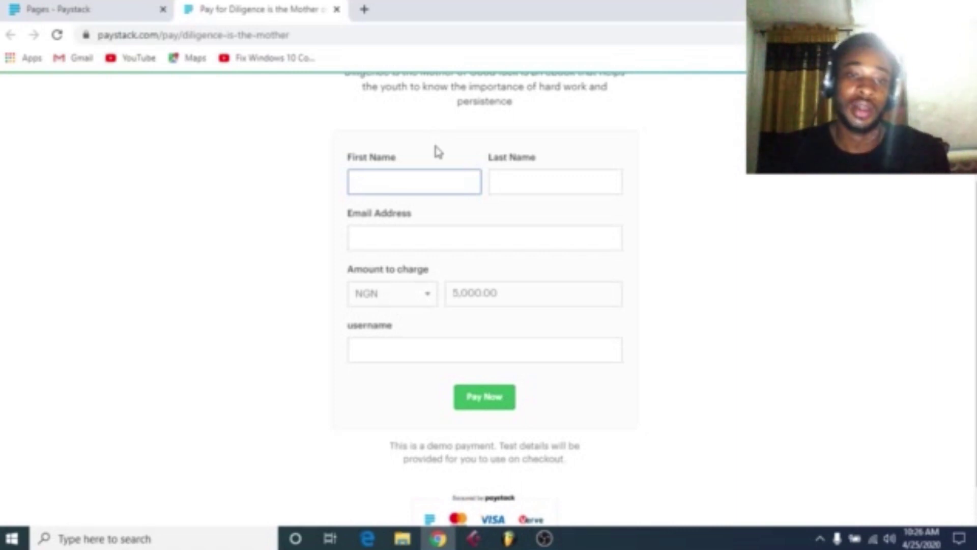
{"action": "left_click", "coordinate": [671, 158]}
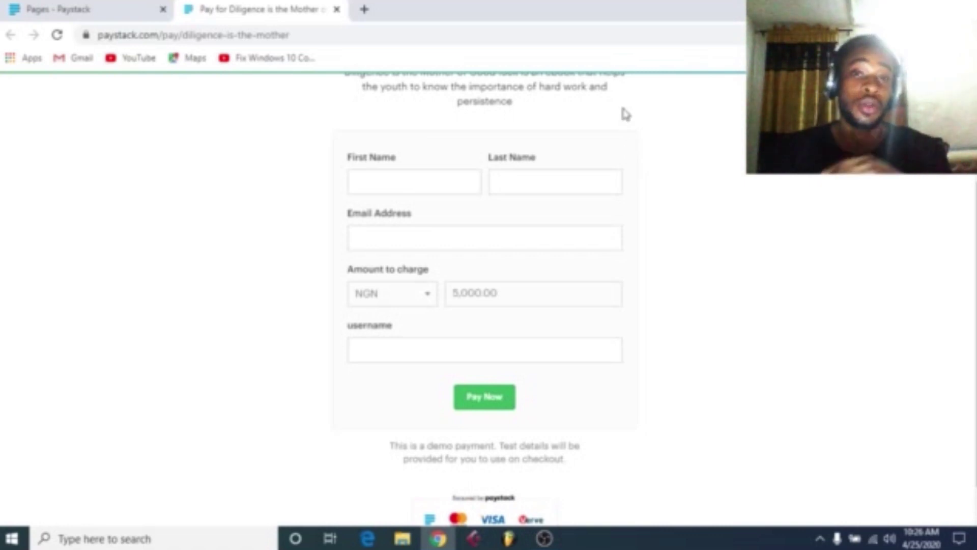
{"action": "left_click", "coordinate": [371, 191]}
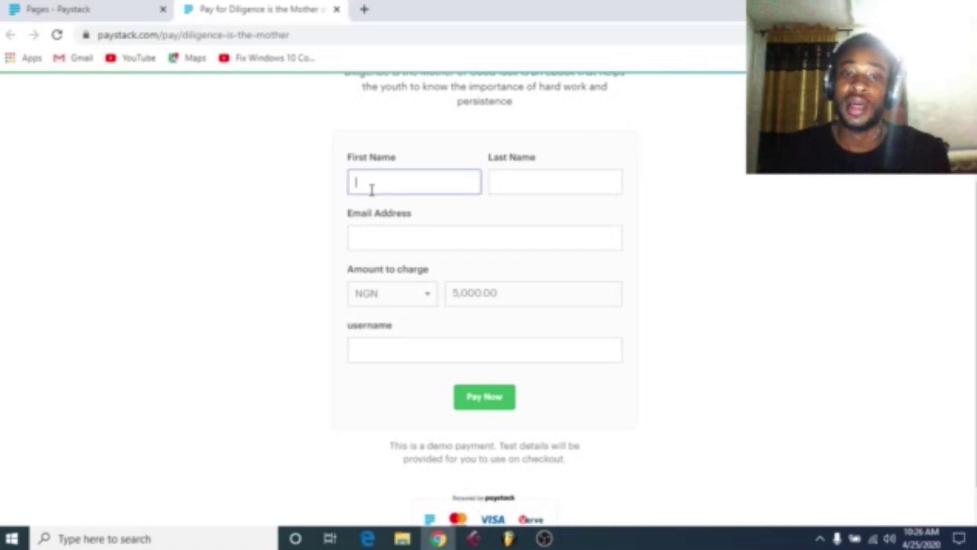
{"action": "left_click", "coordinate": [427, 151]}
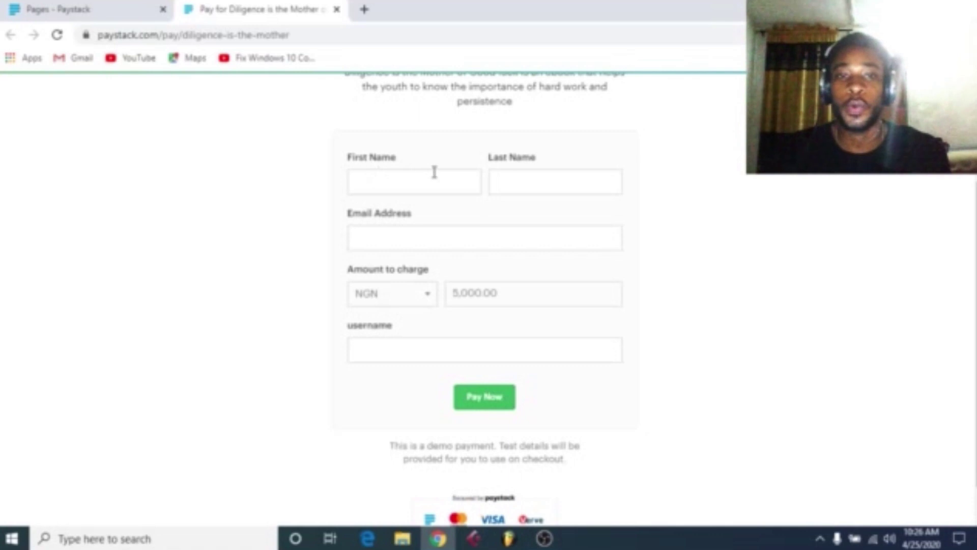
{"action": "scroll", "coordinate": [435, 172], "scroll_direction": "up", "scroll_amount": 3}
{"action": "scroll", "coordinate": [399, 142], "scroll_direction": "down", "scroll_amount": 3}
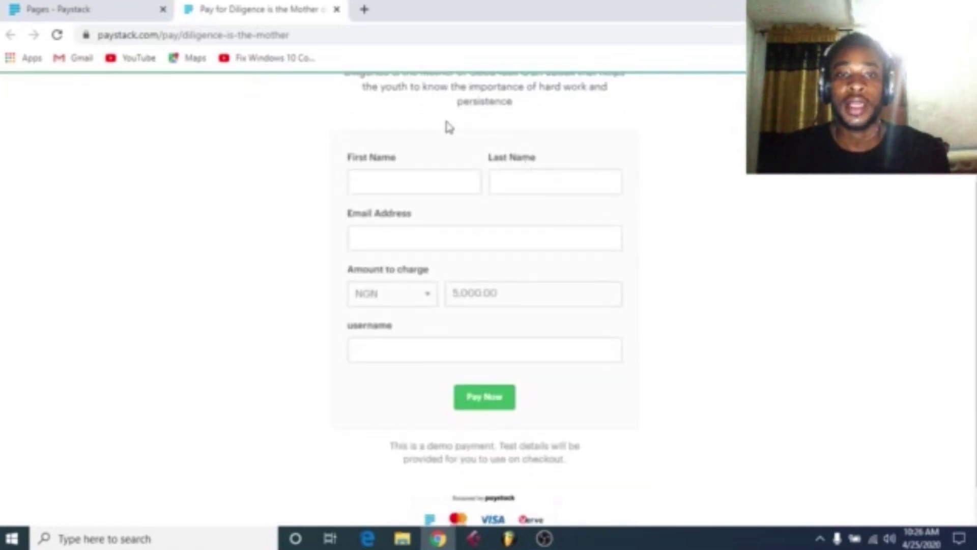
{"action": "scroll", "coordinate": [446, 128], "scroll_direction": "up", "scroll_amount": 2}
{"action": "scroll", "coordinate": [393, 153], "scroll_direction": "down", "scroll_amount": 3}
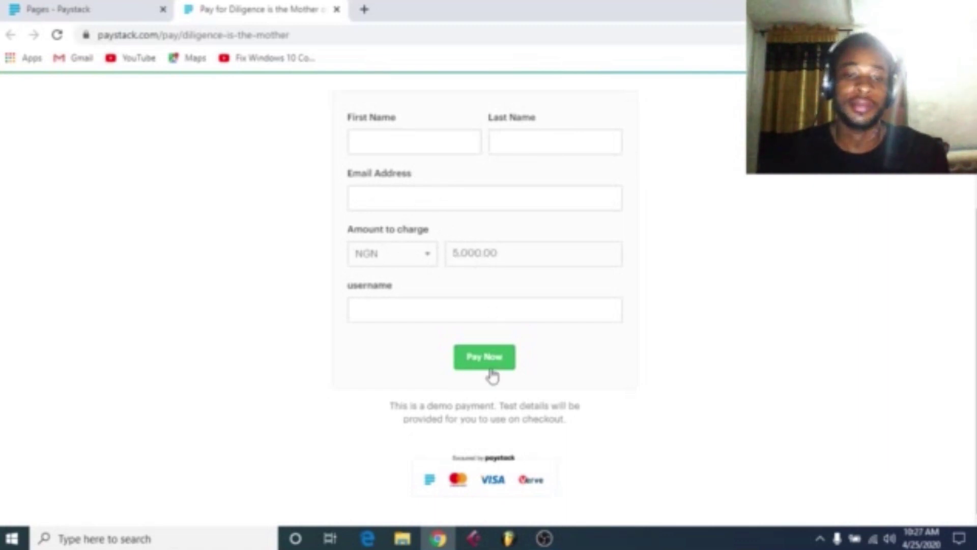
{"action": "scroll", "coordinate": [519, 257], "scroll_direction": "up", "scroll_amount": 4}
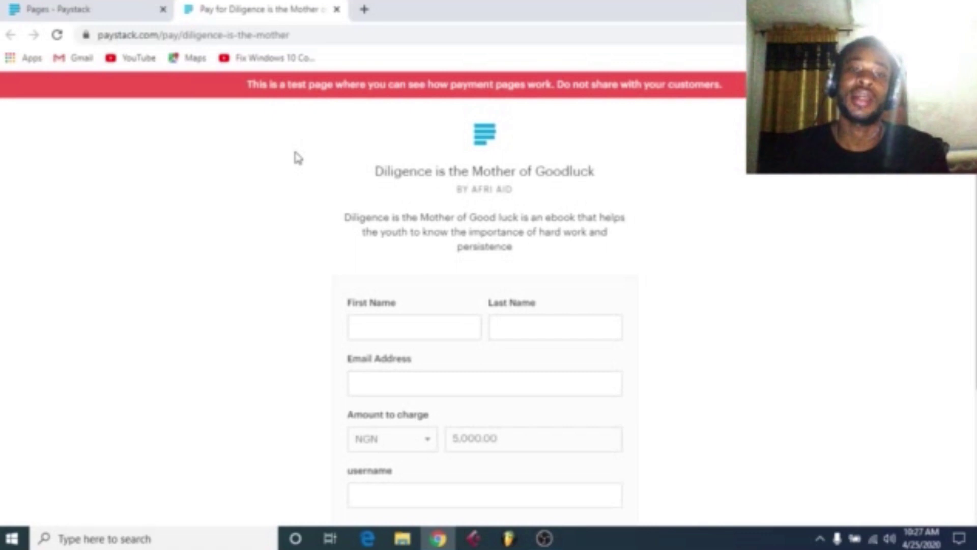
{"action": "scroll", "coordinate": [339, 186], "scroll_direction": "down", "scroll_amount": 4}
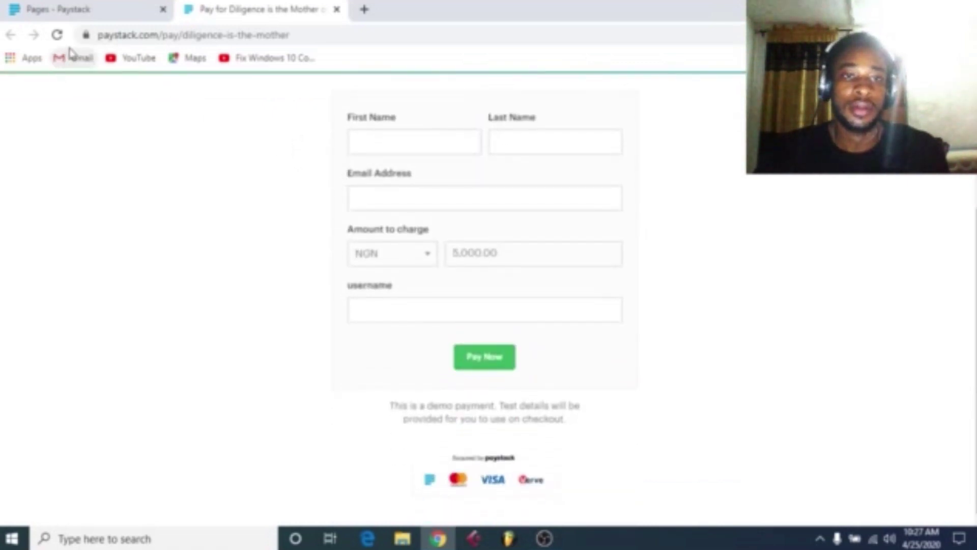
{"action": "scroll", "coordinate": [240, 157], "scroll_direction": "up", "scroll_amount": 3}
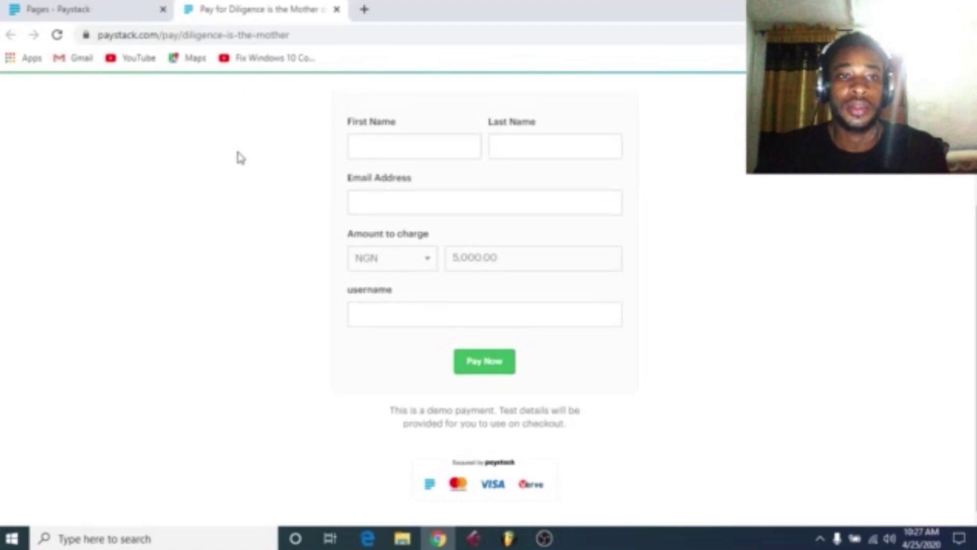
Return to the dashboard, dismiss the page-created confirmation and close the checkout tab
{"action": "left_click", "coordinate": [91, 9]}
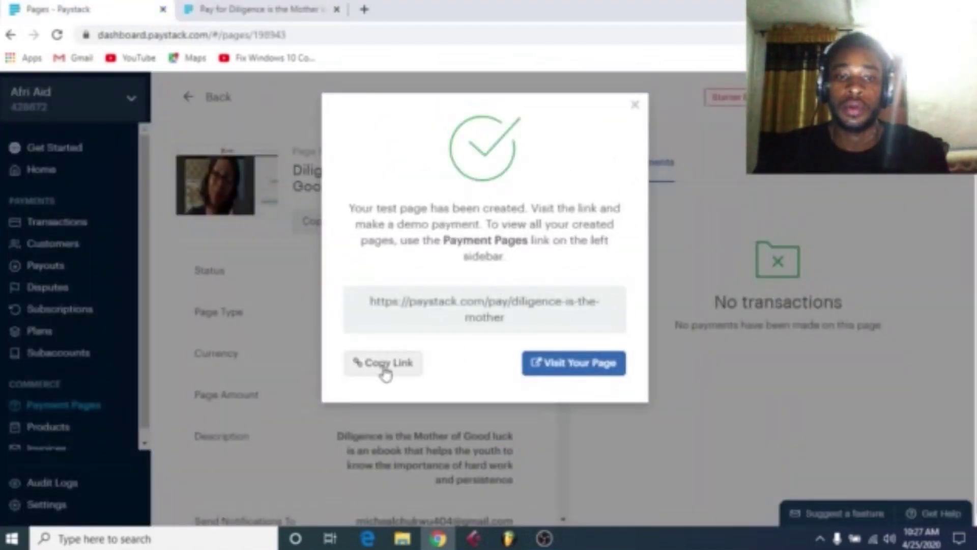
{"action": "left_click", "coordinate": [634, 108]}
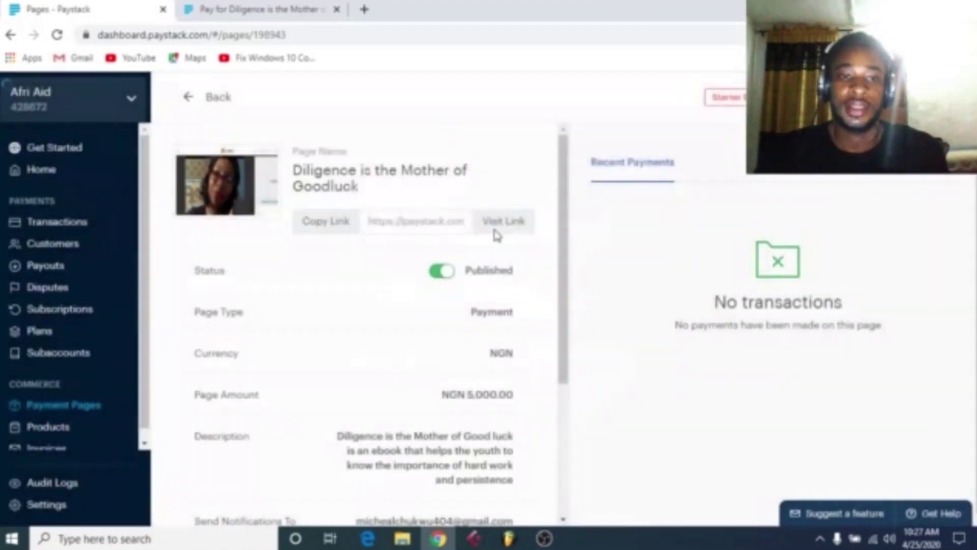
{"action": "scroll", "coordinate": [487, 221], "scroll_direction": "down", "scroll_amount": 4}
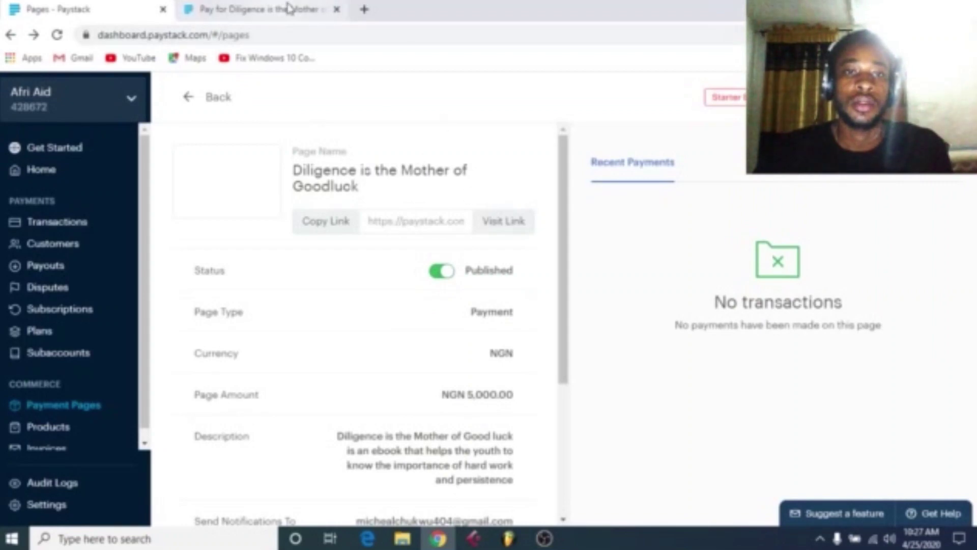
{"action": "left_click", "coordinate": [337, 9]}
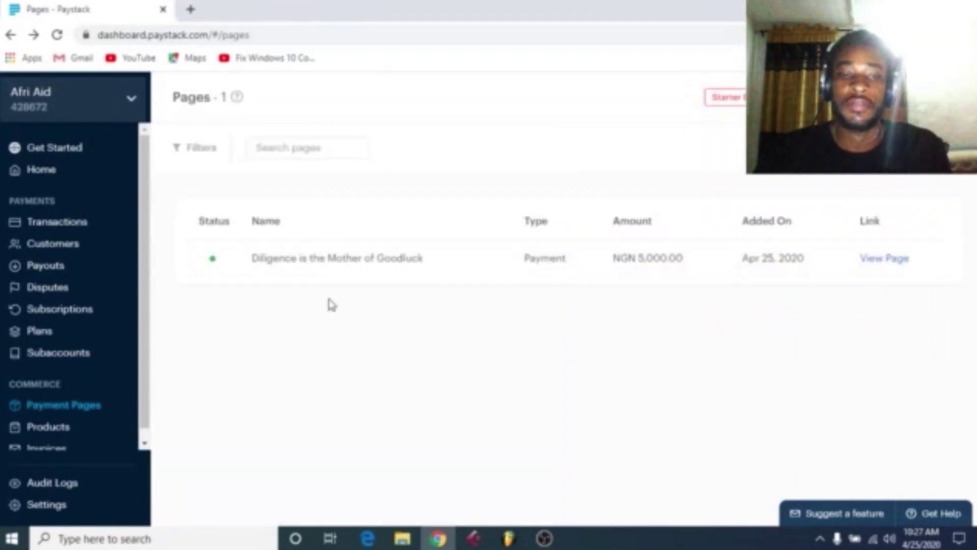
View the Diligence is the Mother of Goodluck page from Payment Pages, then close its tab
{"action": "left_click", "coordinate": [894, 259]}
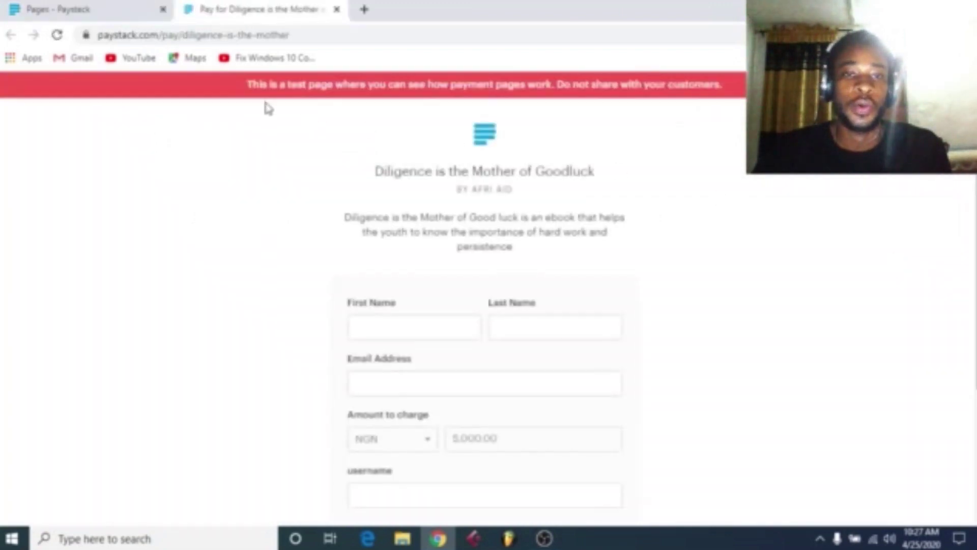
{"action": "scroll", "coordinate": [541, 260], "scroll_direction": "down", "scroll_amount": 1}
{"action": "scroll", "coordinate": [544, 270], "scroll_direction": "up", "scroll_amount": 1}
{"action": "scroll", "coordinate": [543, 270], "scroll_direction": "down", "scroll_amount": 2}
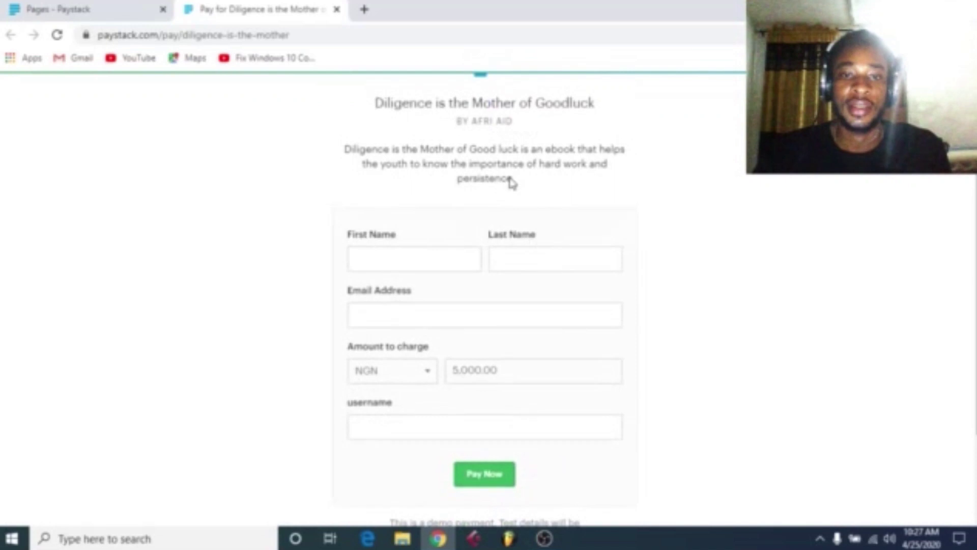
{"action": "scroll", "coordinate": [513, 183], "scroll_direction": "up", "scroll_amount": 2}
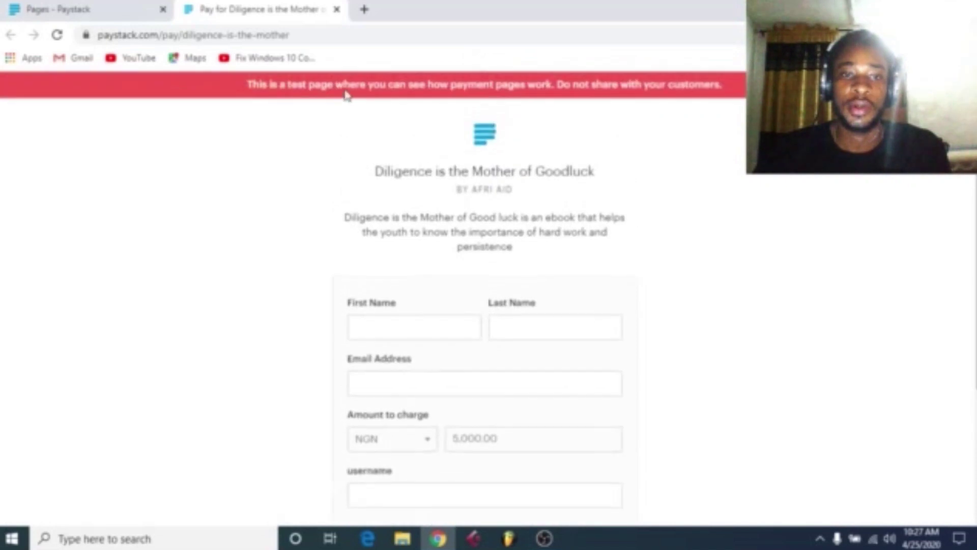
{"action": "left_click", "coordinate": [336, 9]}
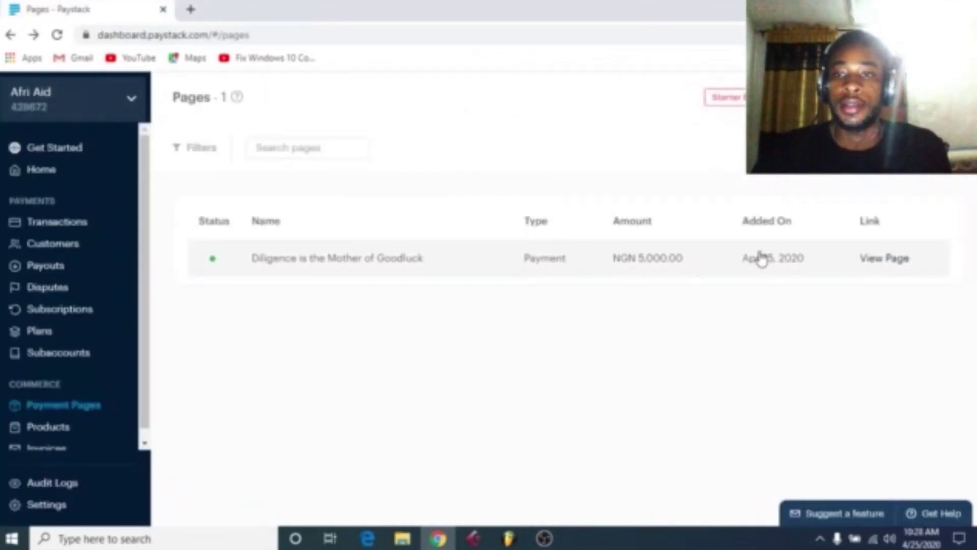